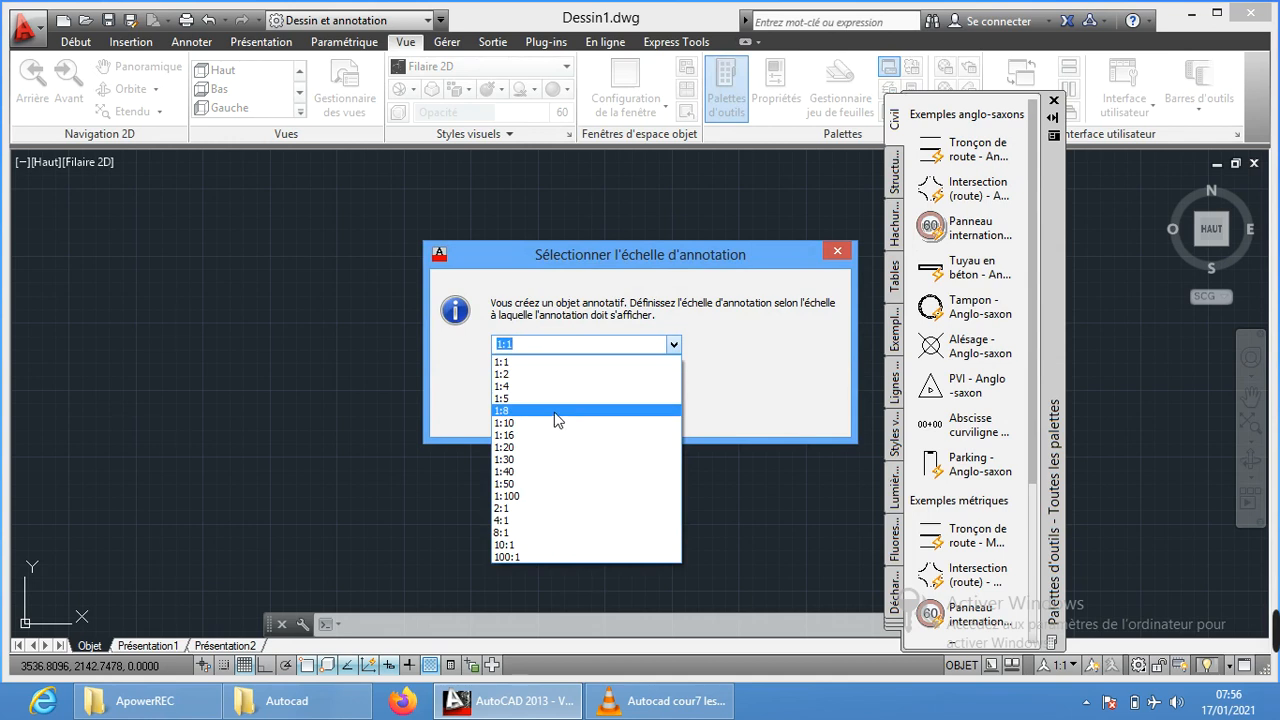
Set the annotation scale to 1:8 and place the 80 speed limit sign in the drawing area
left_click(548, 420)
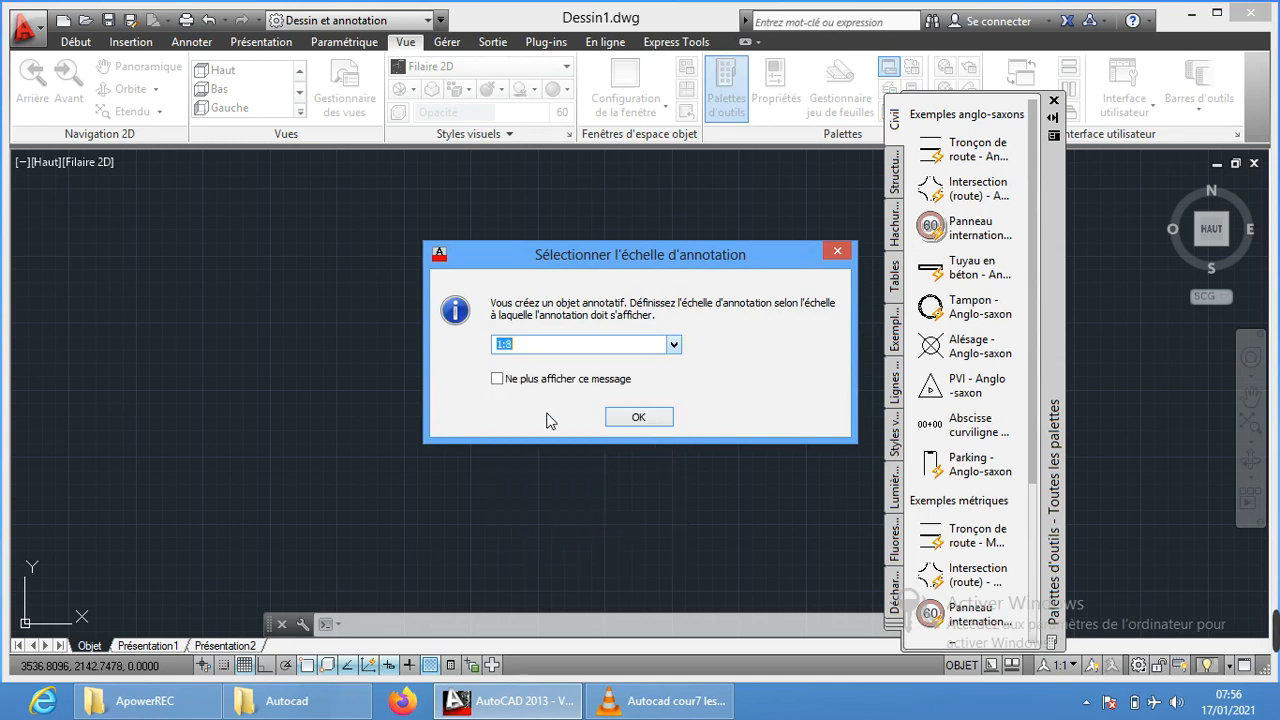
left_click(639, 418)
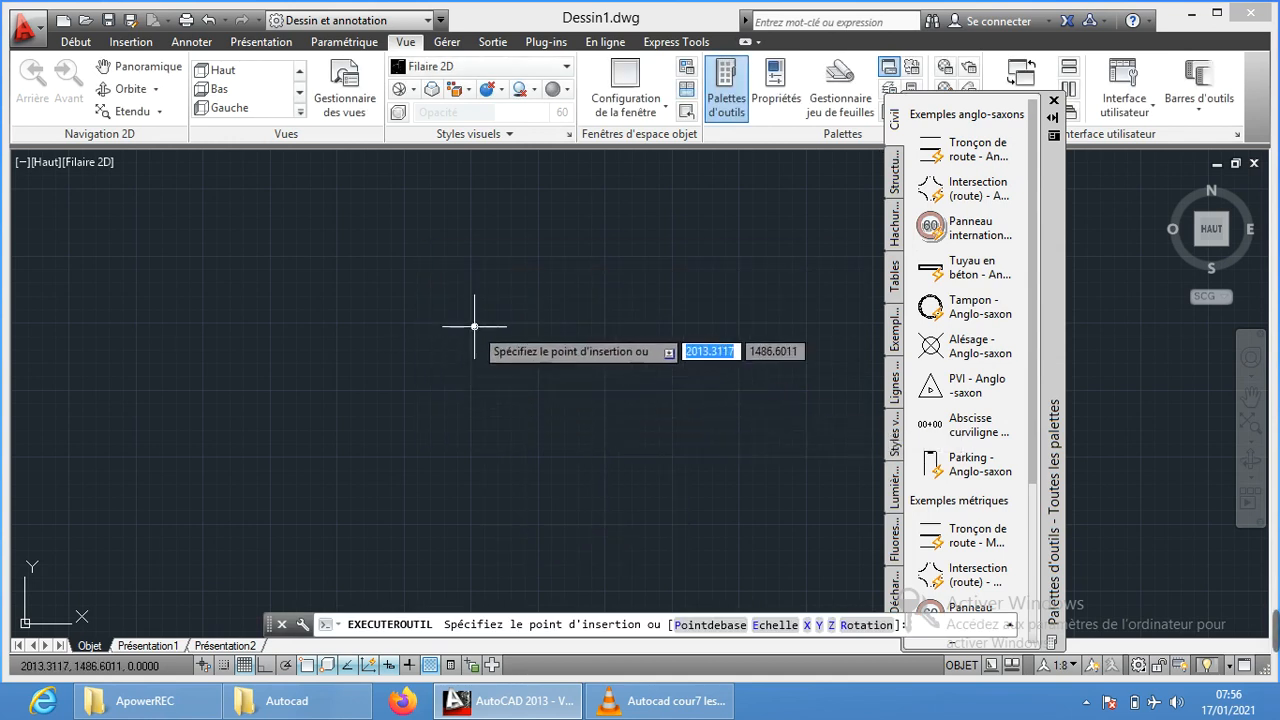
left_click(527, 291)
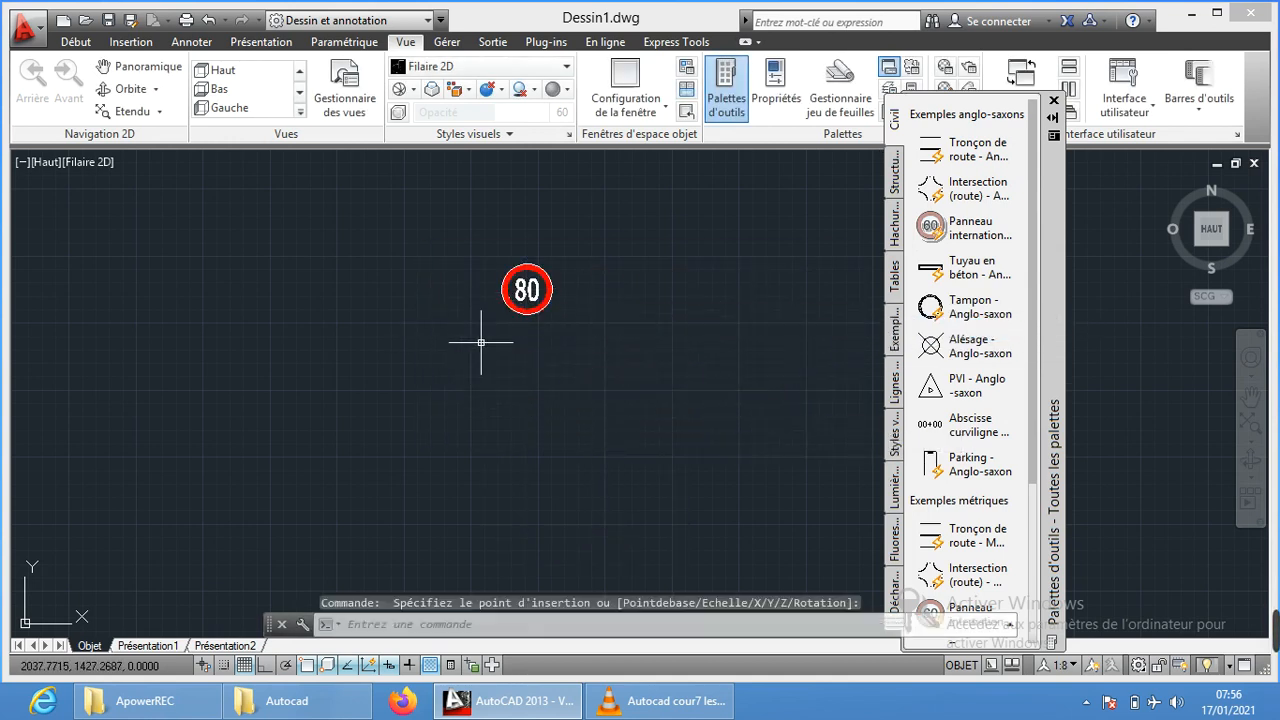
scroll(568, 268, "up", 2)
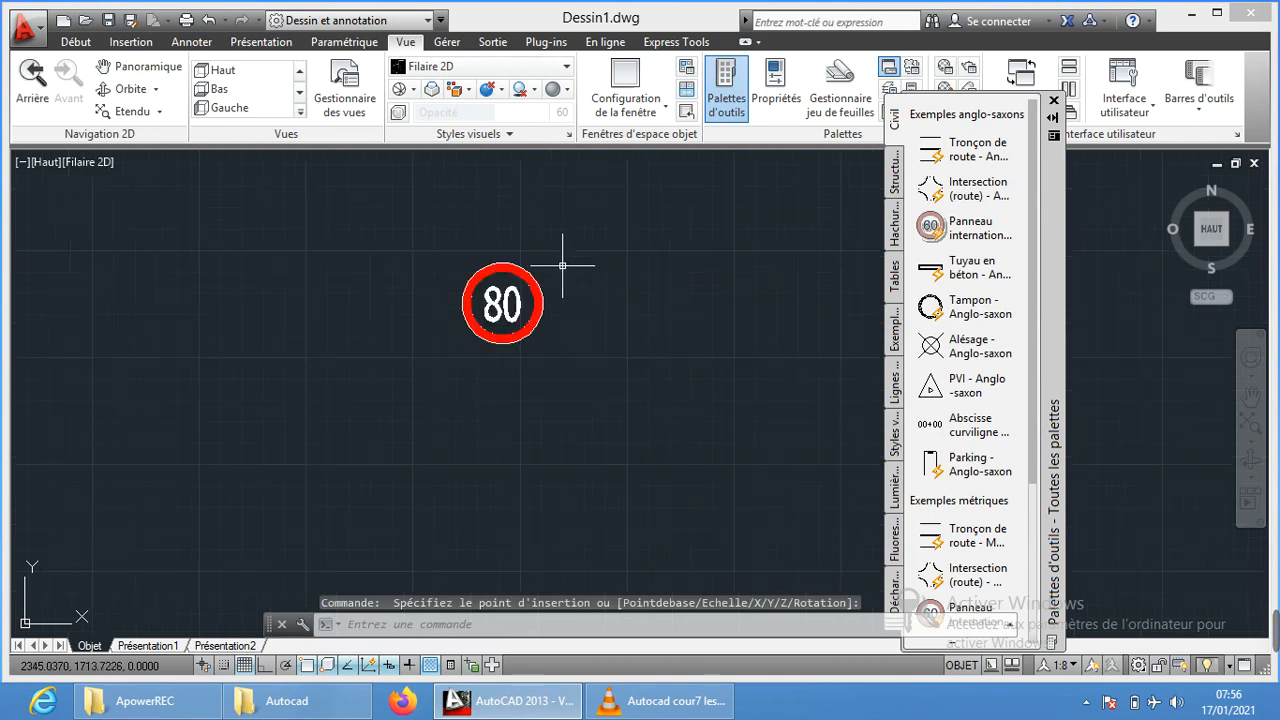
Insert the Alésage - Anglo-saxon symbol just below the 80 speed limit sign
left_click(958, 350)
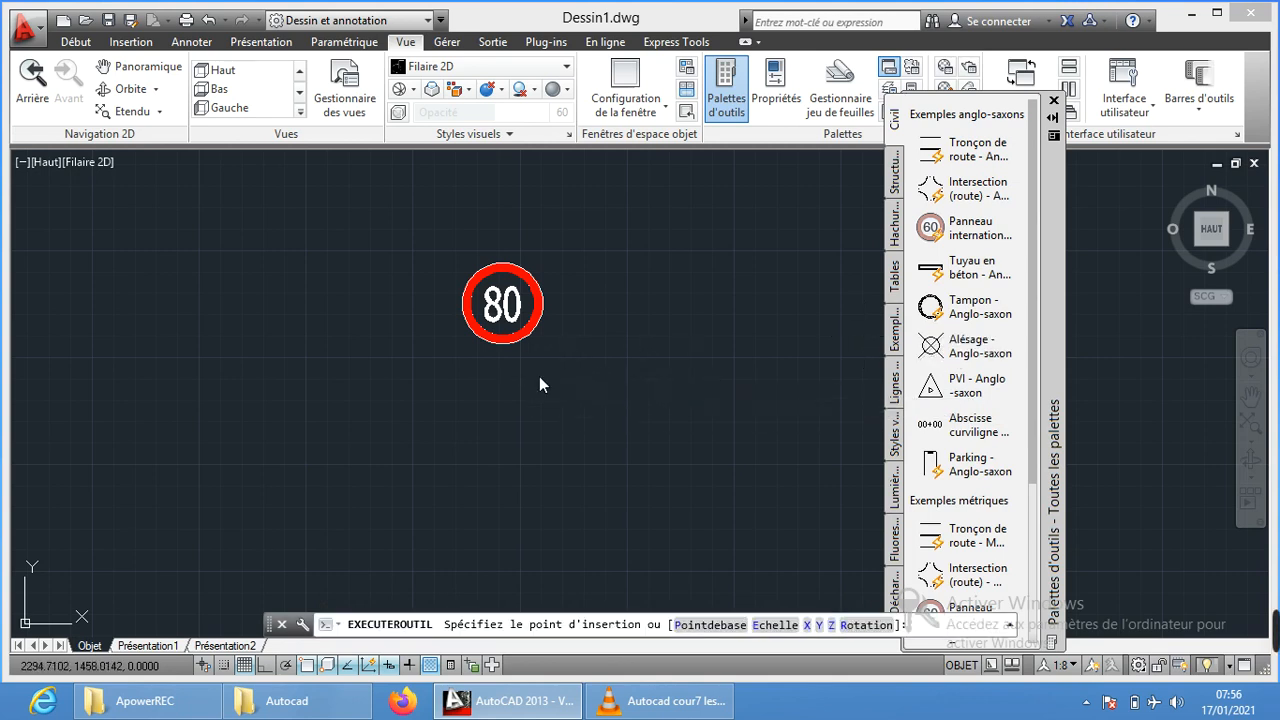
key("Escape")
scroll(563, 386, "up", 5)
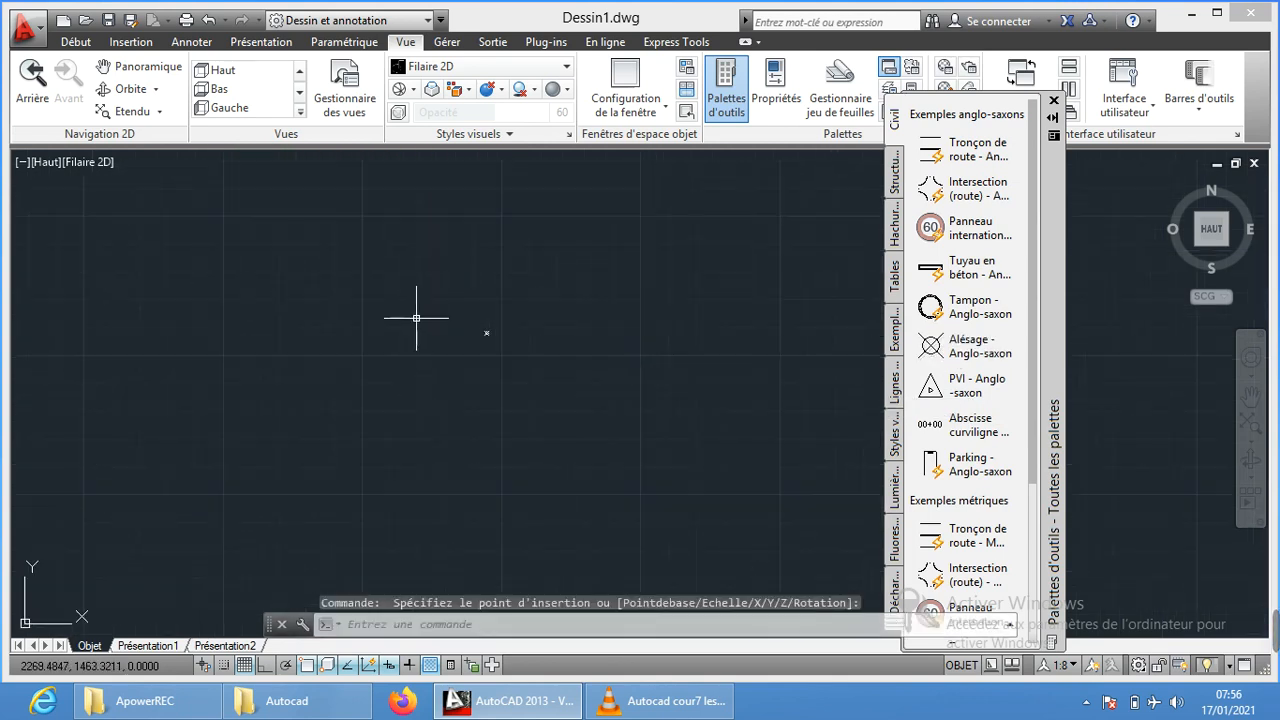
scroll(416, 318, "up", 4)
scroll(557, 371, "up", 2)
middle_click_drag(693, 375, 655, 379)
Enlarge the inserted Alésage symbol with the Scale command
left_click(77, 42)
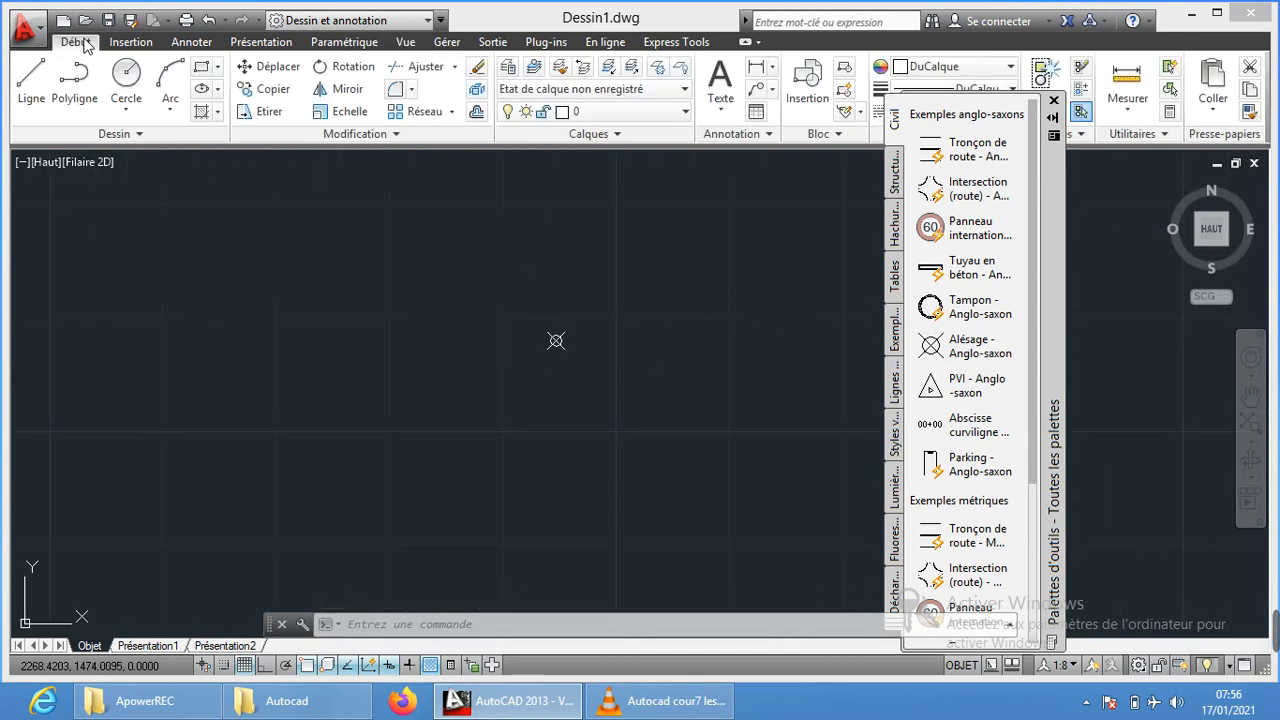
left_click(340, 111)
left_click(487, 301)
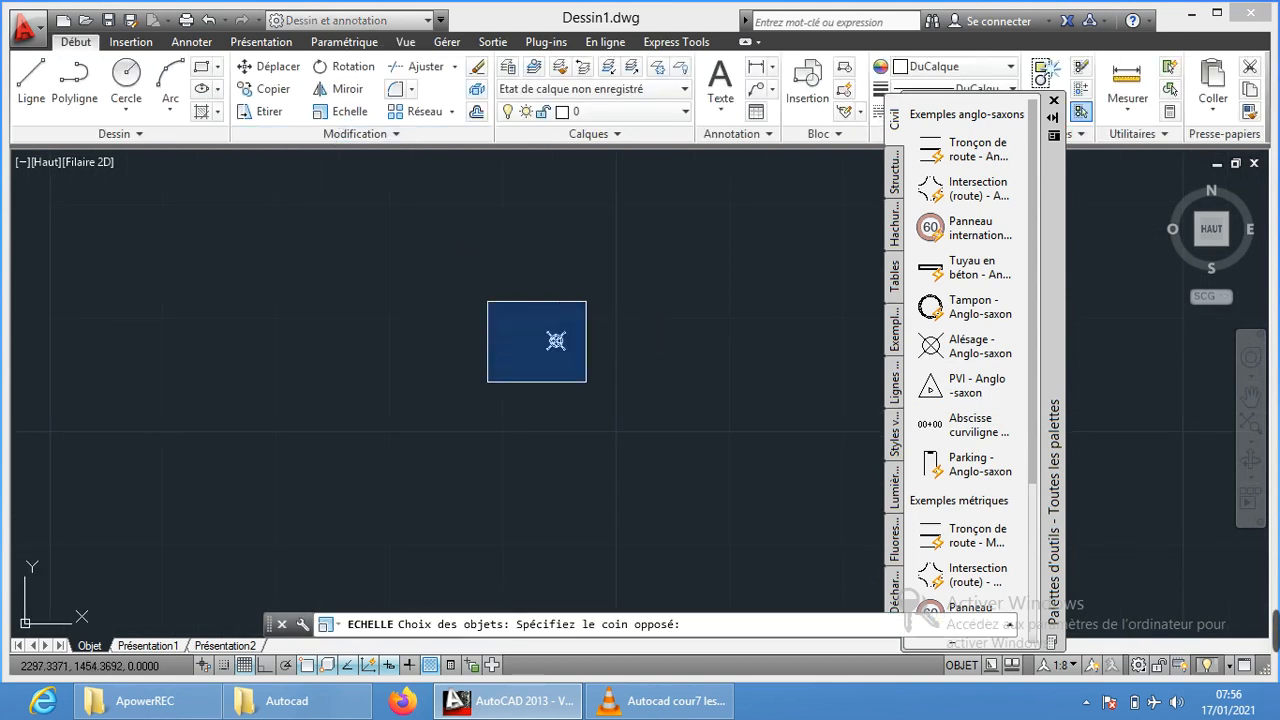
key("Escape")
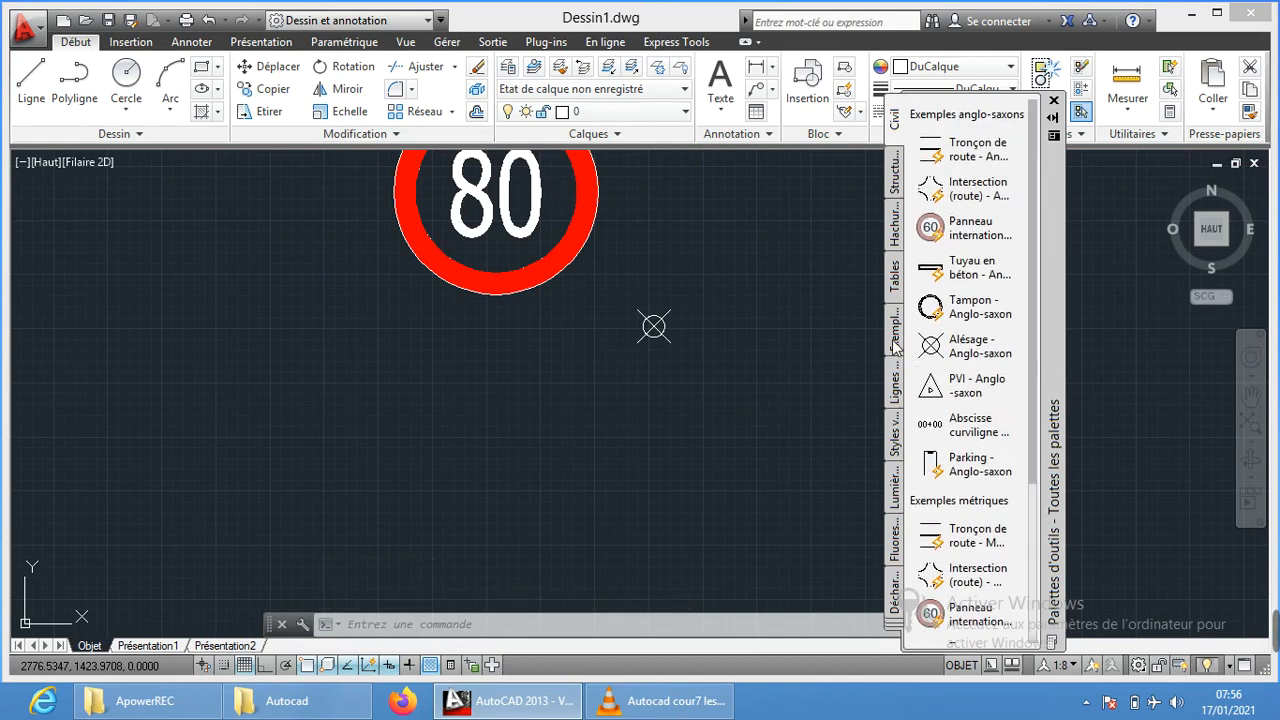
Insert an anglo-saxon I-shaped beam section from the Structurel palette beside the 80 speed limit sign
left_click(896, 176)
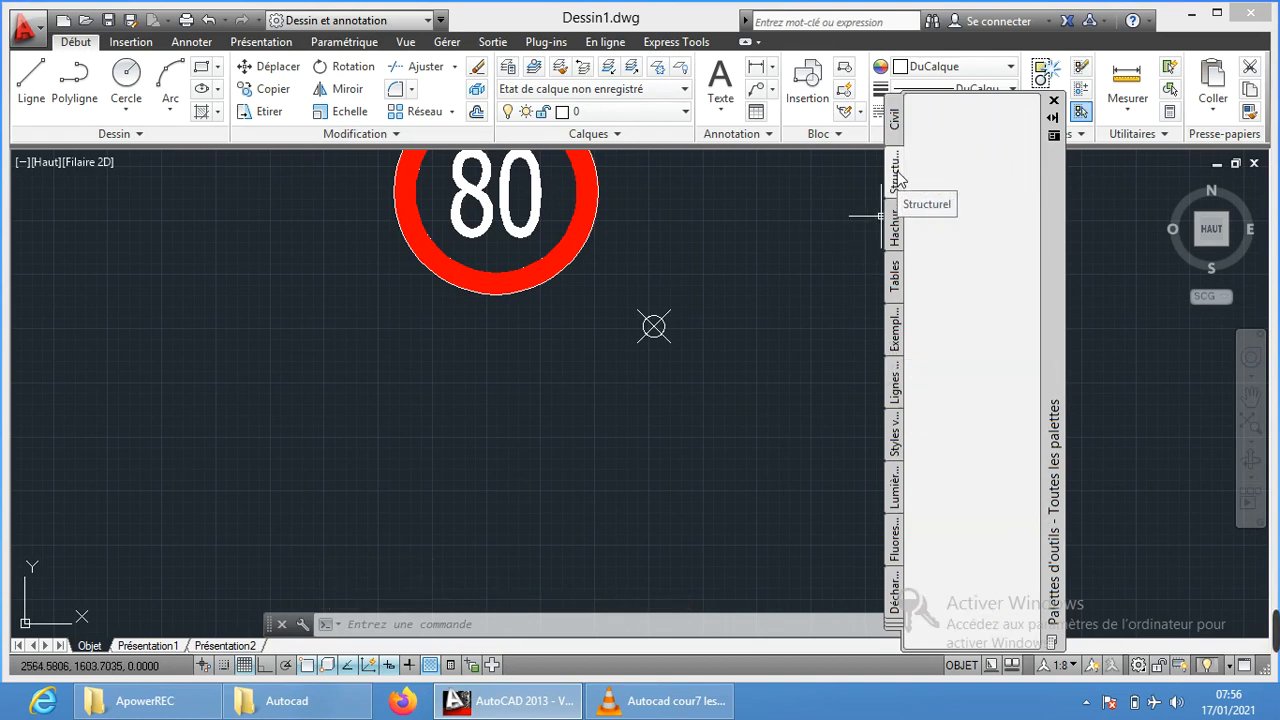
left_click(960, 188)
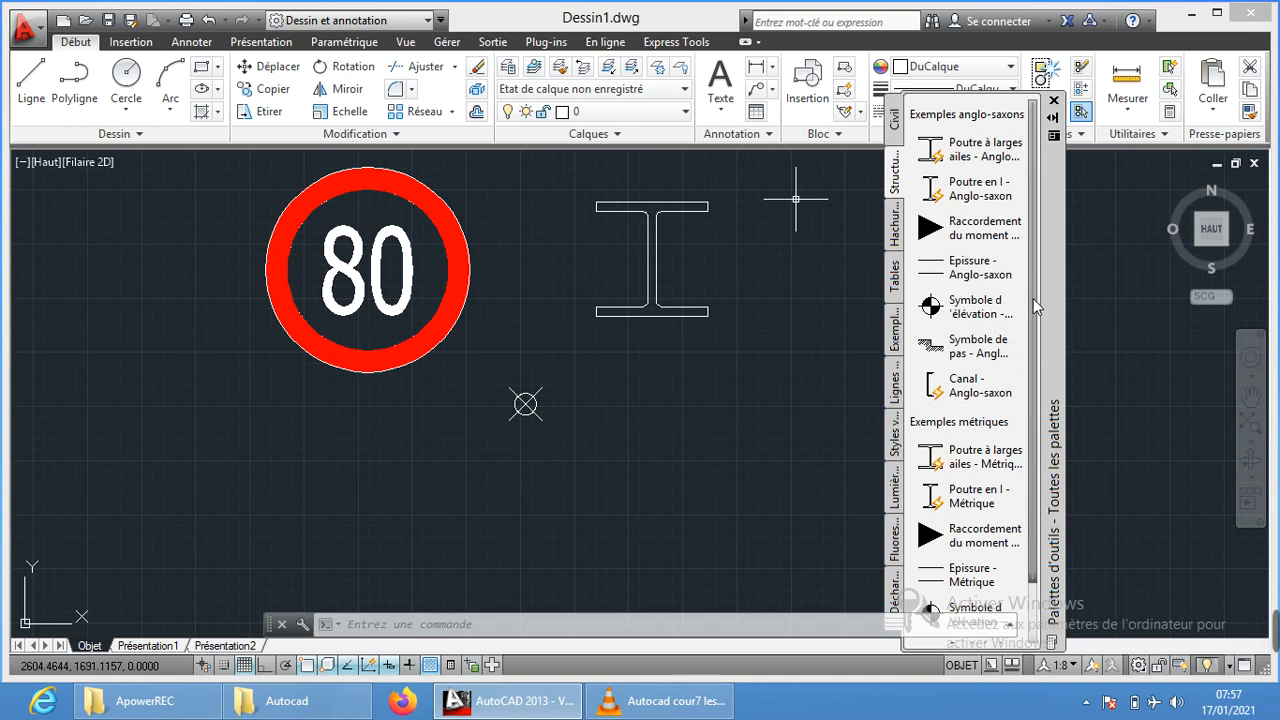
left_click_drag(1031, 328, 1028, 397)
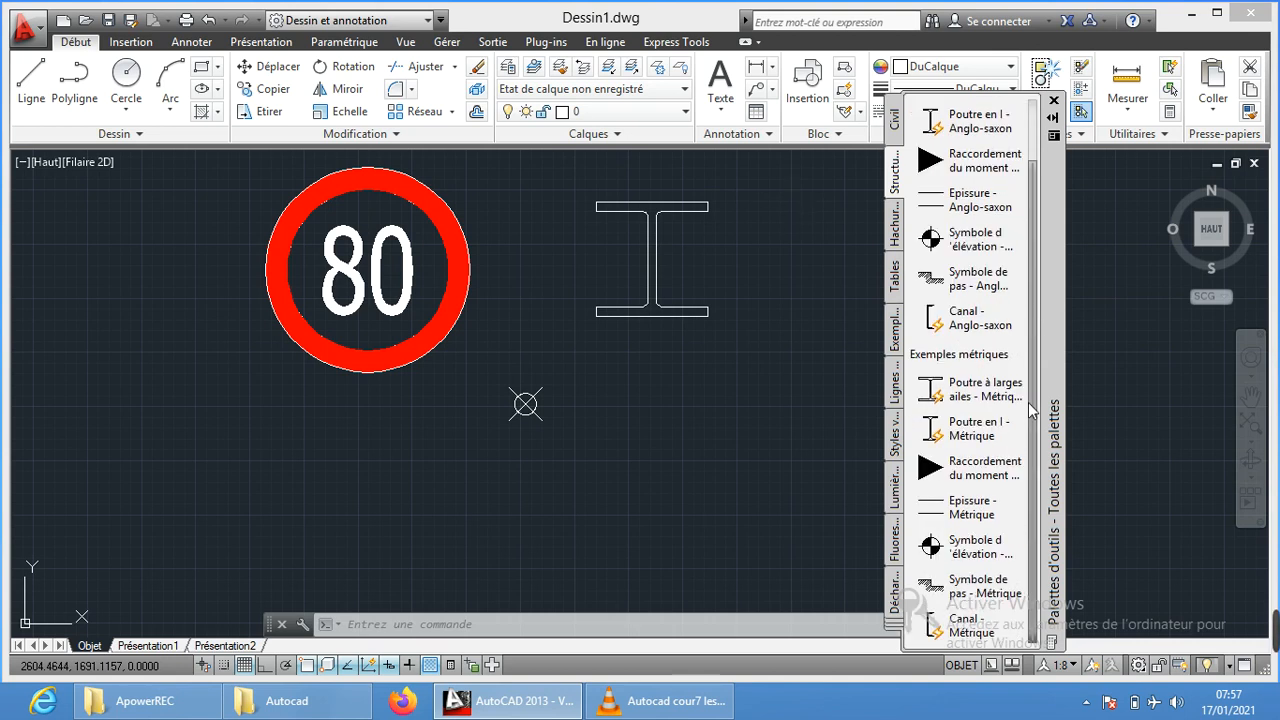
left_click_drag(1030, 393, 1029, 383)
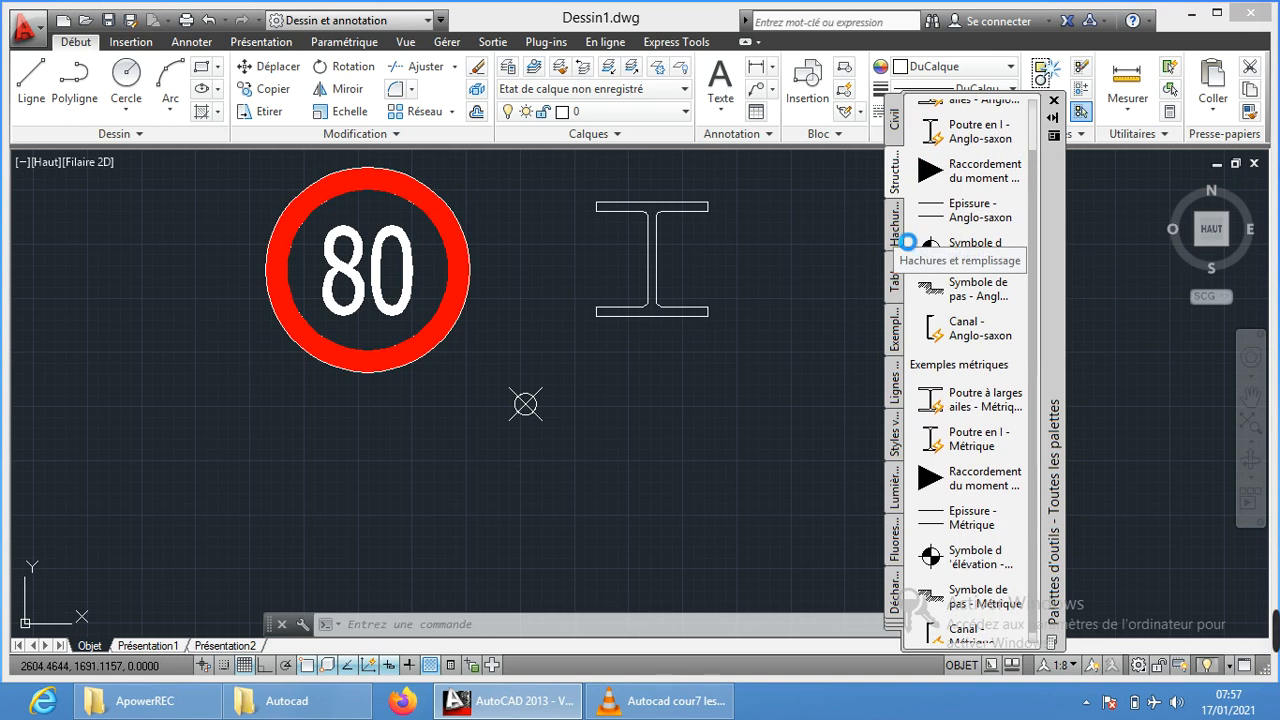
left_click(895, 276)
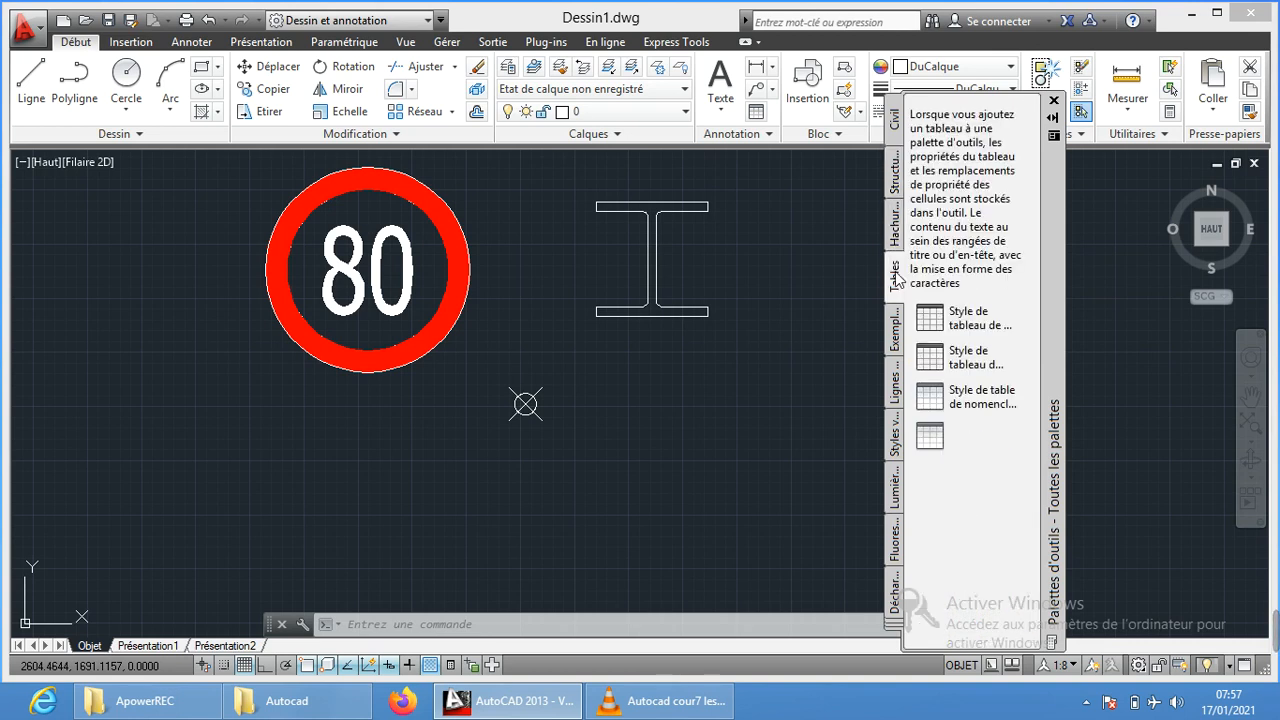
left_click(897, 336)
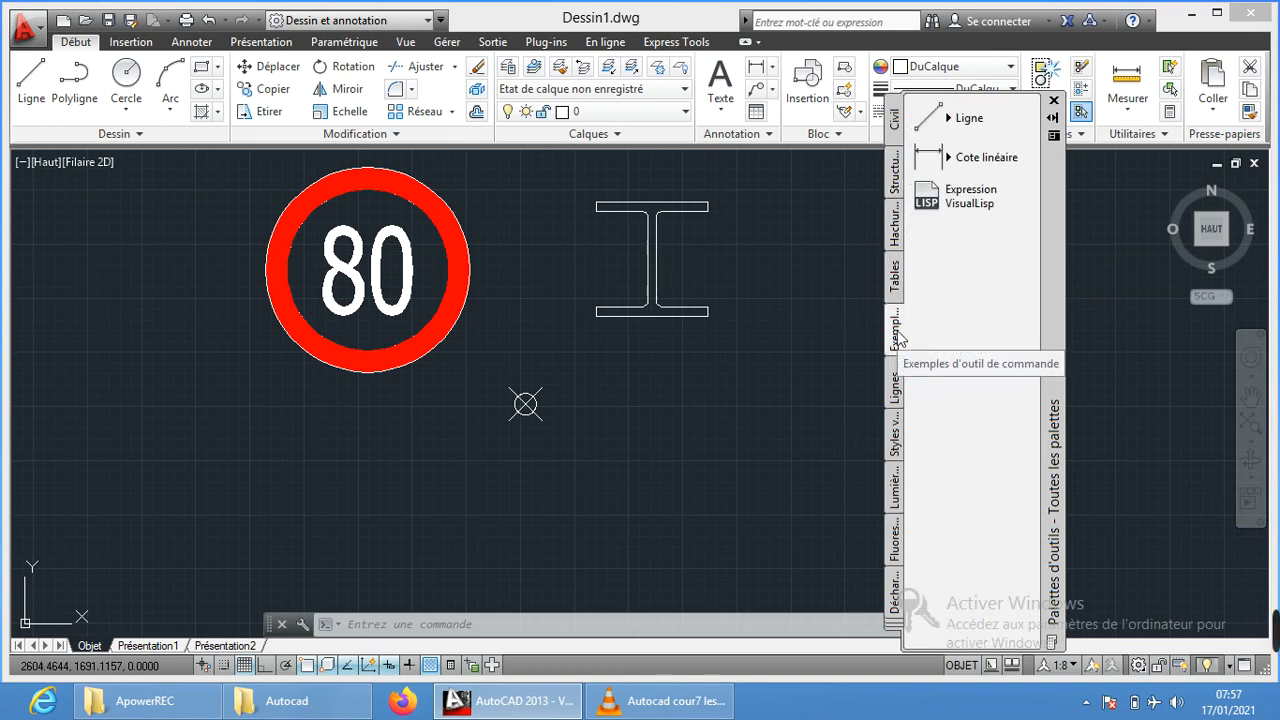
Place the first anglo-saxon leader from the Lignes de repère palette below the beam, with its arrowhead near the bottom flange
left_click(897, 392)
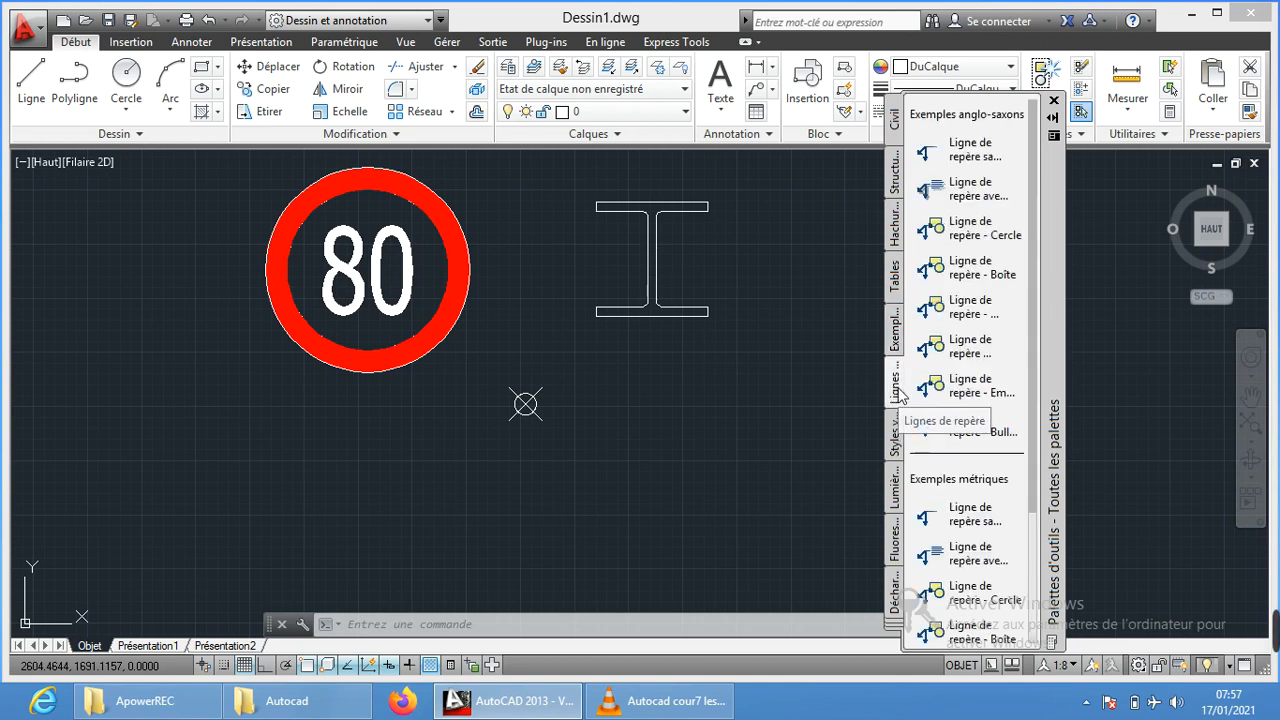
left_click(965, 160)
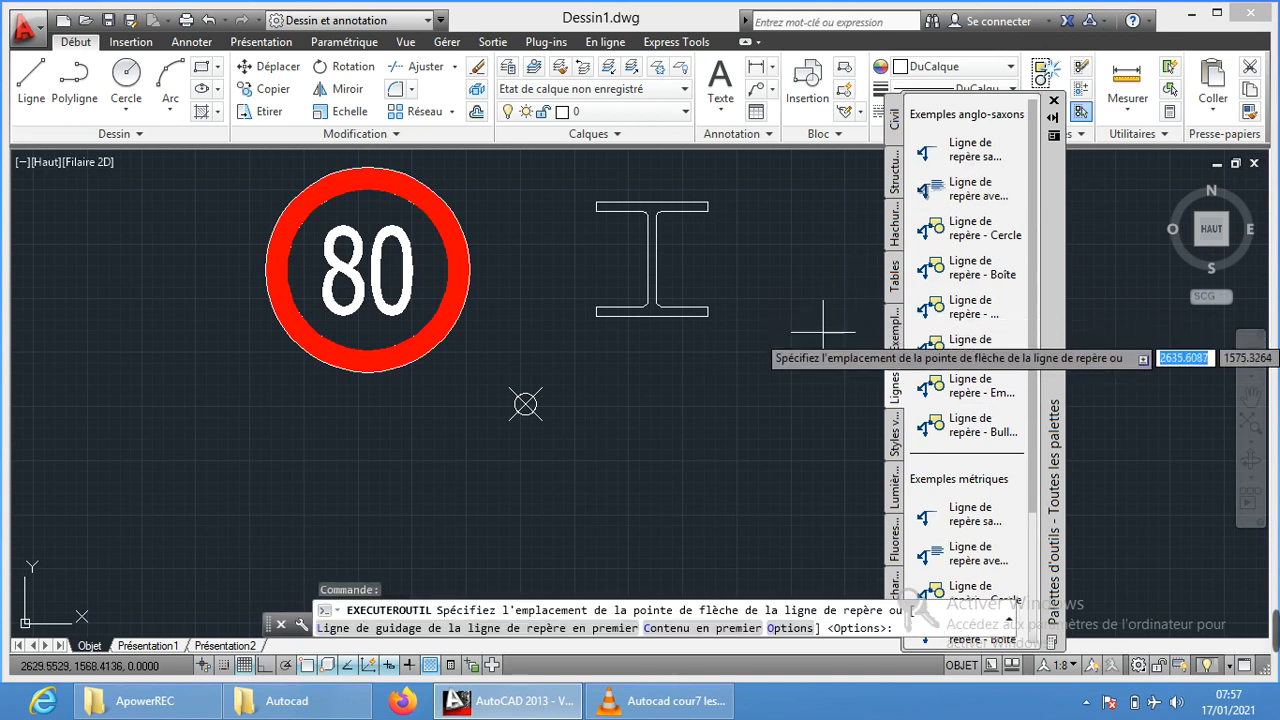
left_click(627, 341)
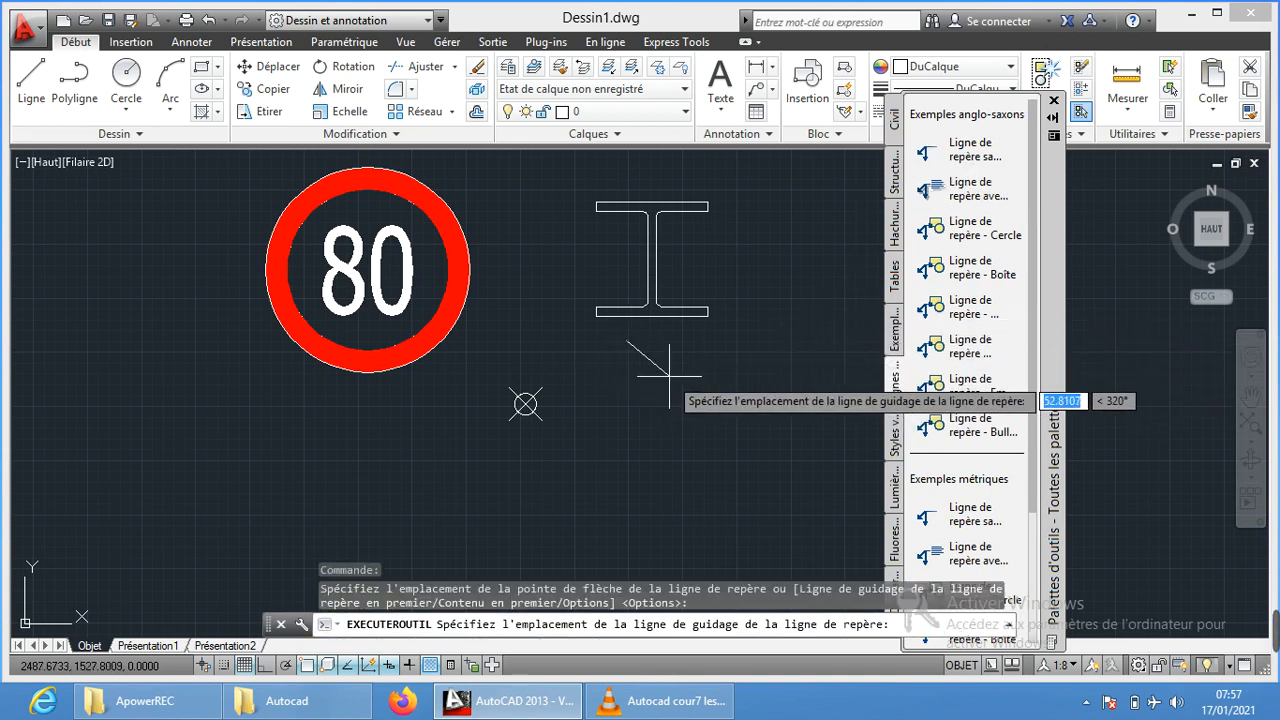
left_click(687, 375)
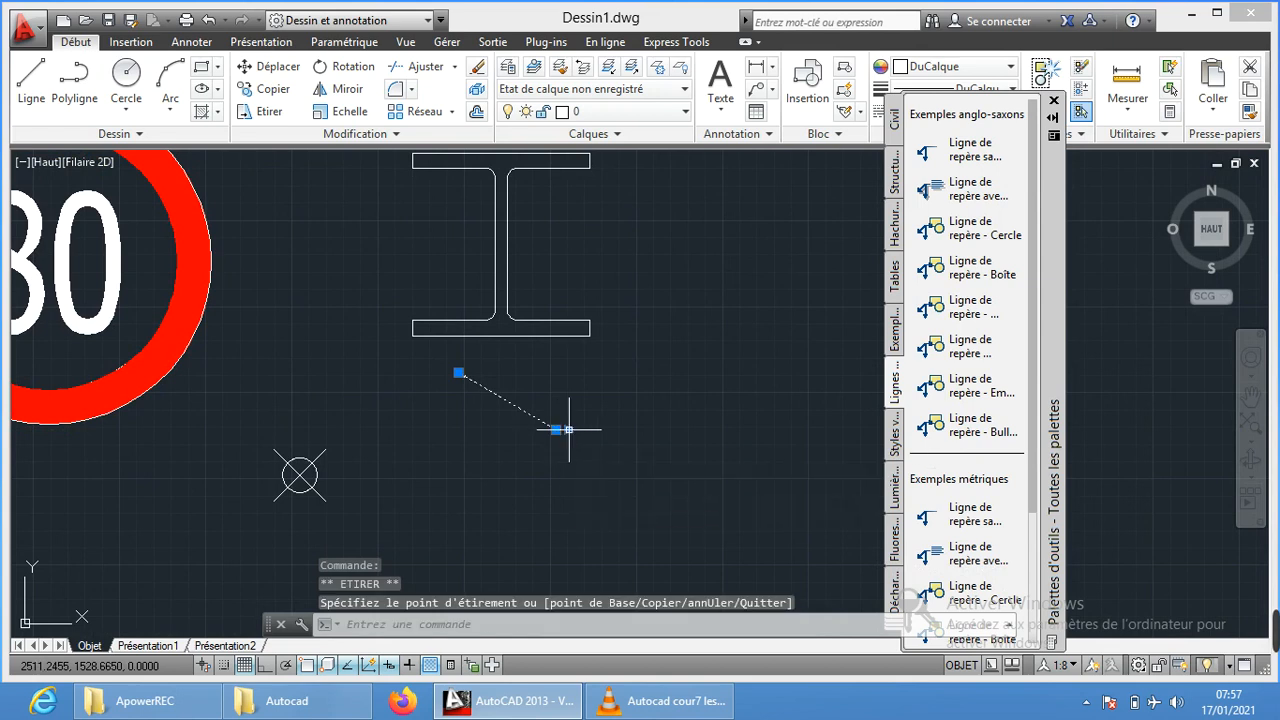
Stretch the leader's end grip horizontally to lengthen its landing line, and deselect the leader
left_click(558, 430)
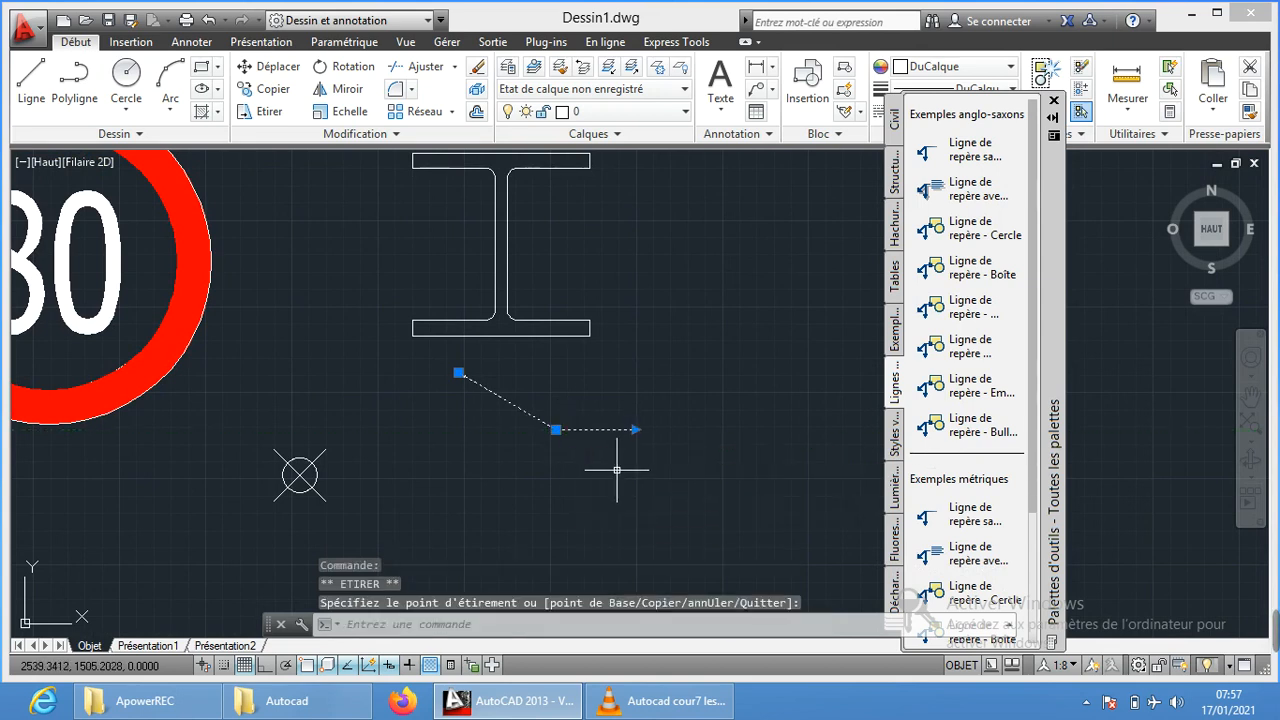
key("Escape")
key("Escape")
key("Escape")
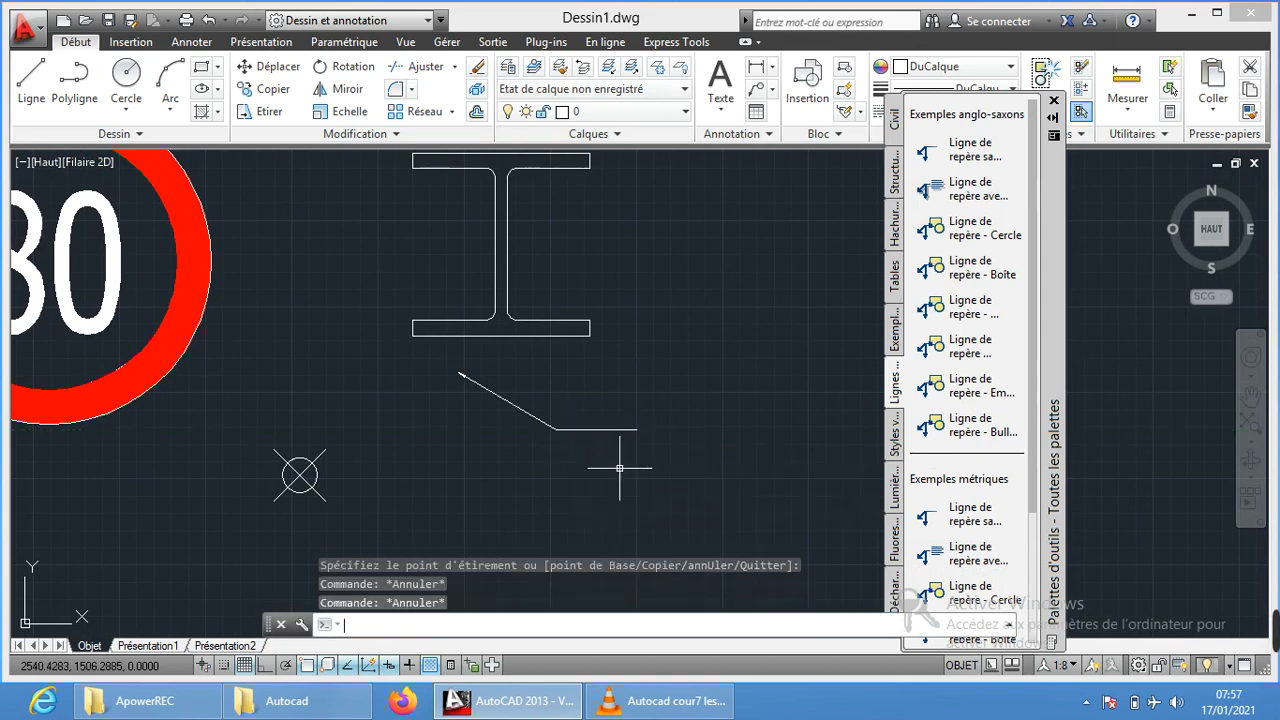
Add the multiline text "IPE 300" above the leader's landing line
left_click(131, 42)
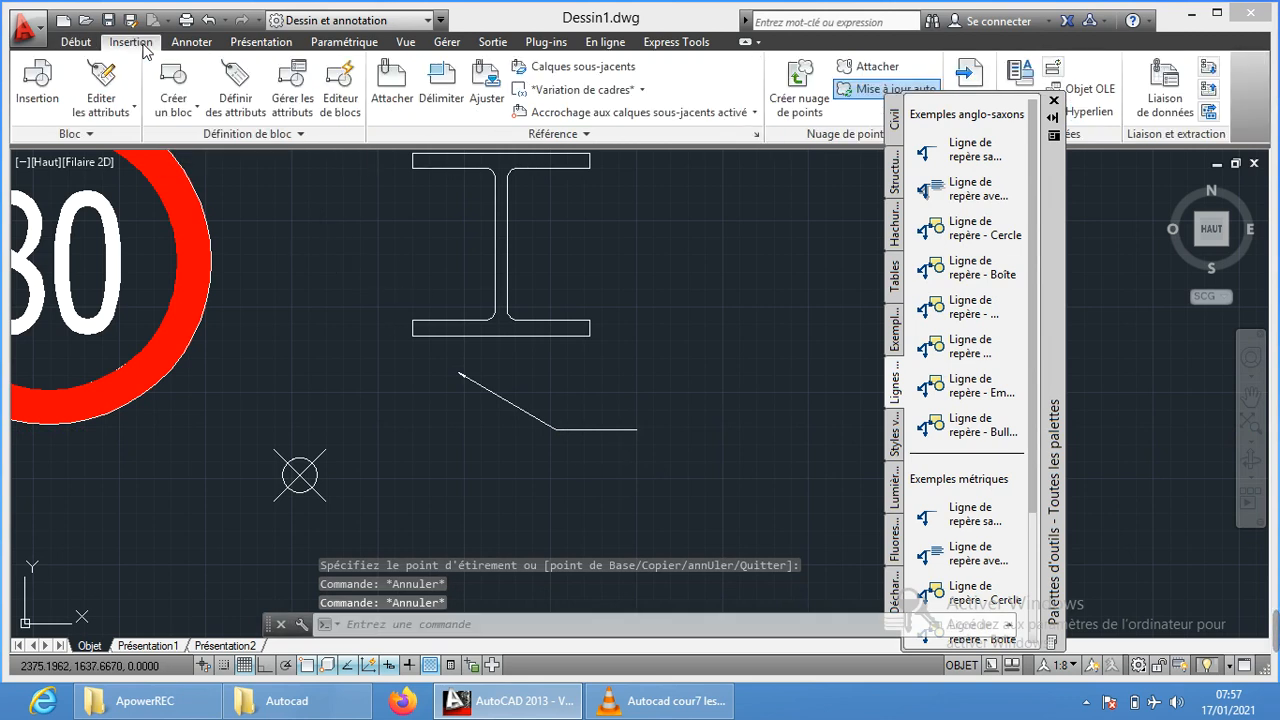
left_click(74, 42)
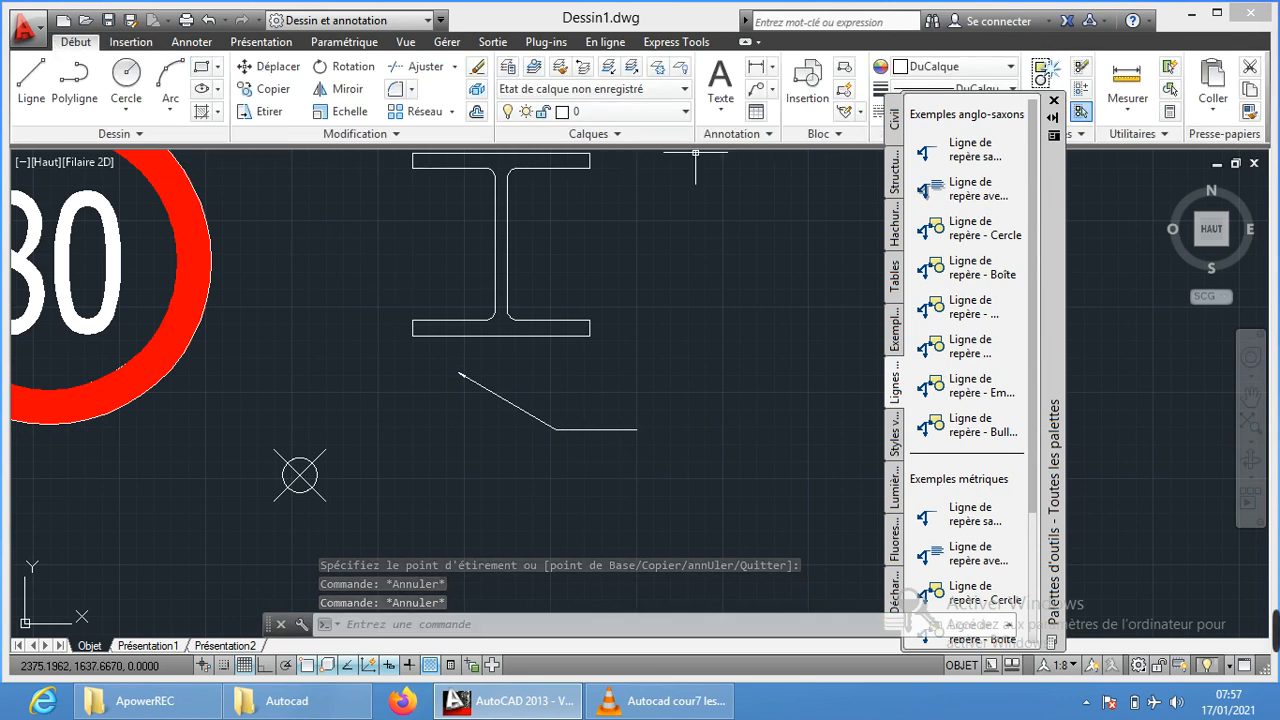
left_click(722, 80)
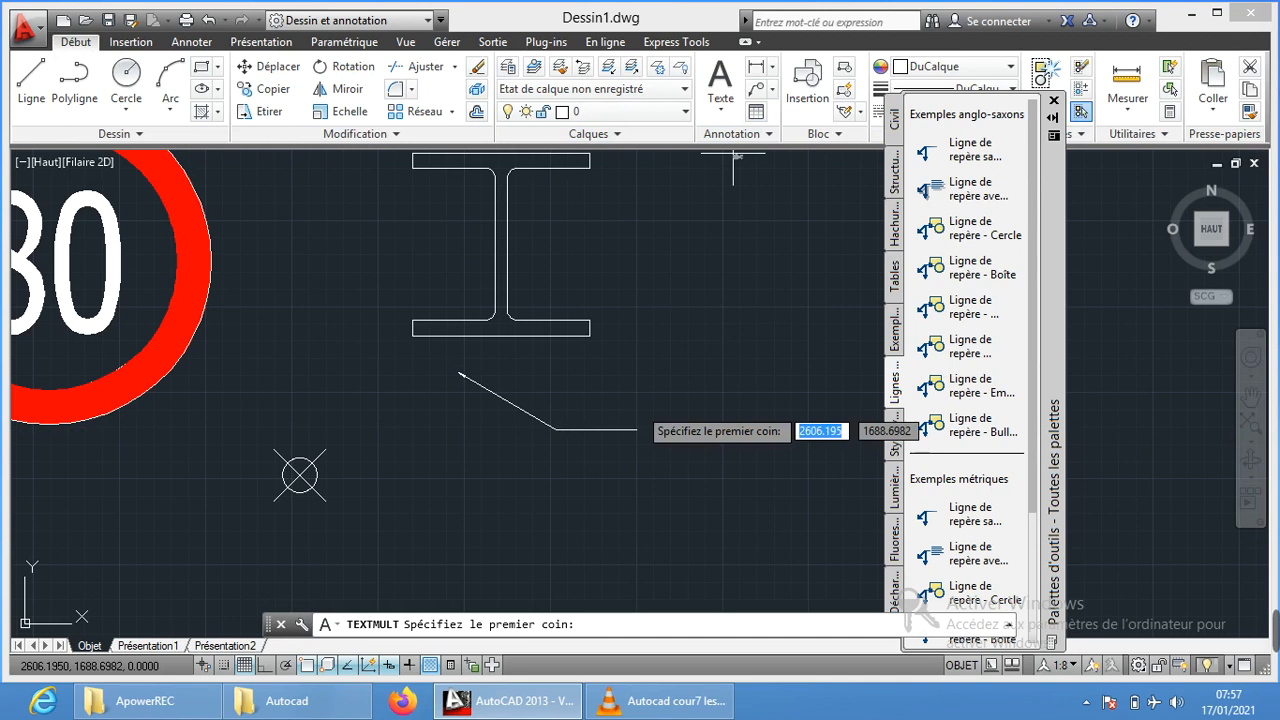
left_click(561, 406)
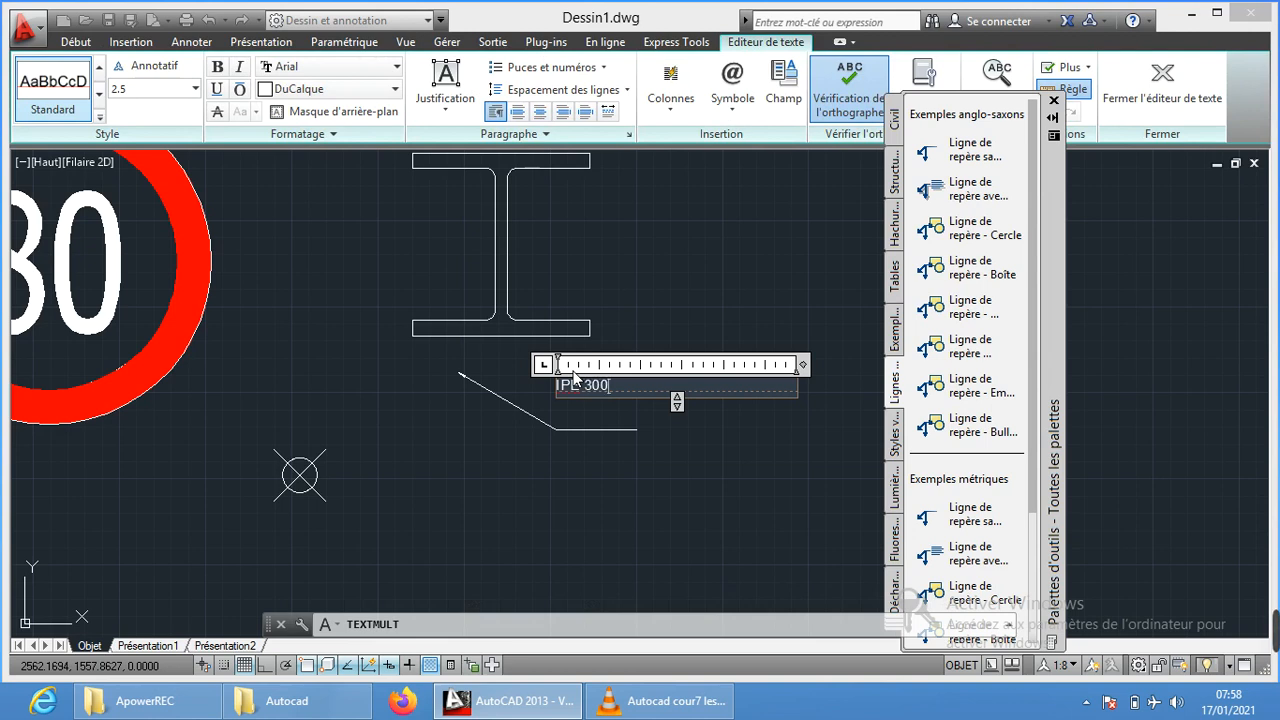
left_click(656, 451)
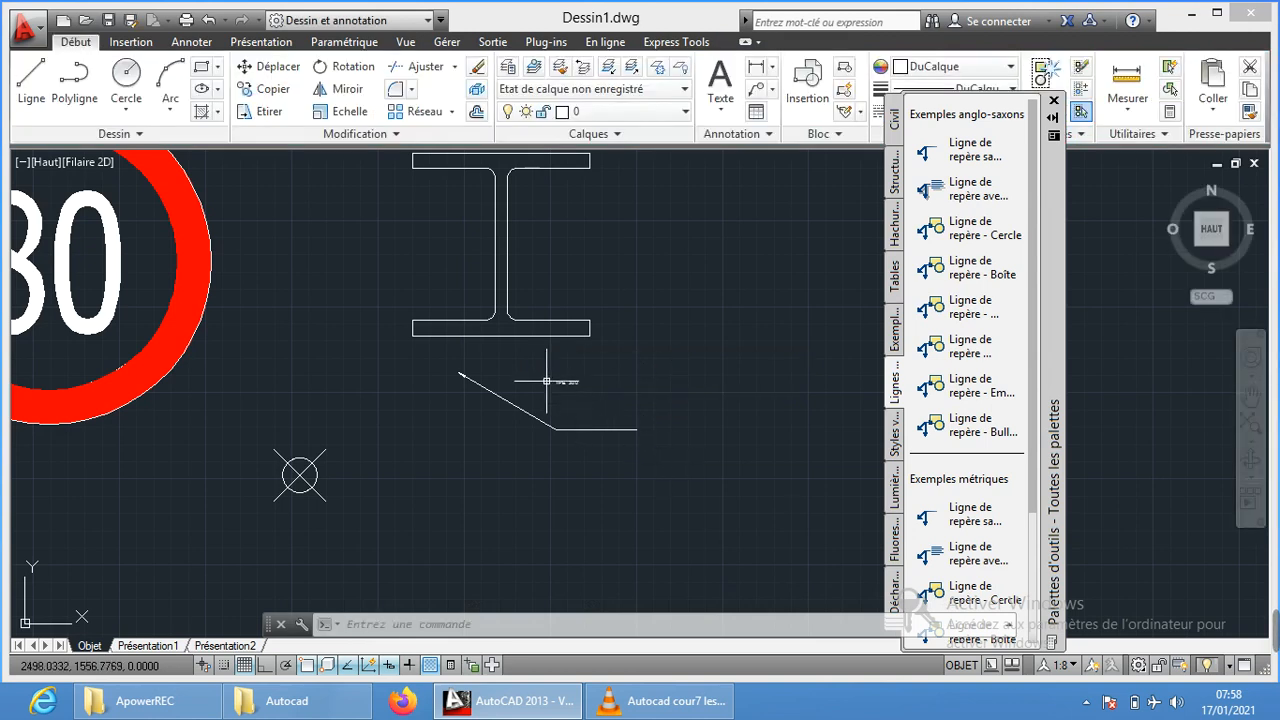
Scale the "IPE 300" text by a factor of 5 from a base point just below it
left_click(345, 111)
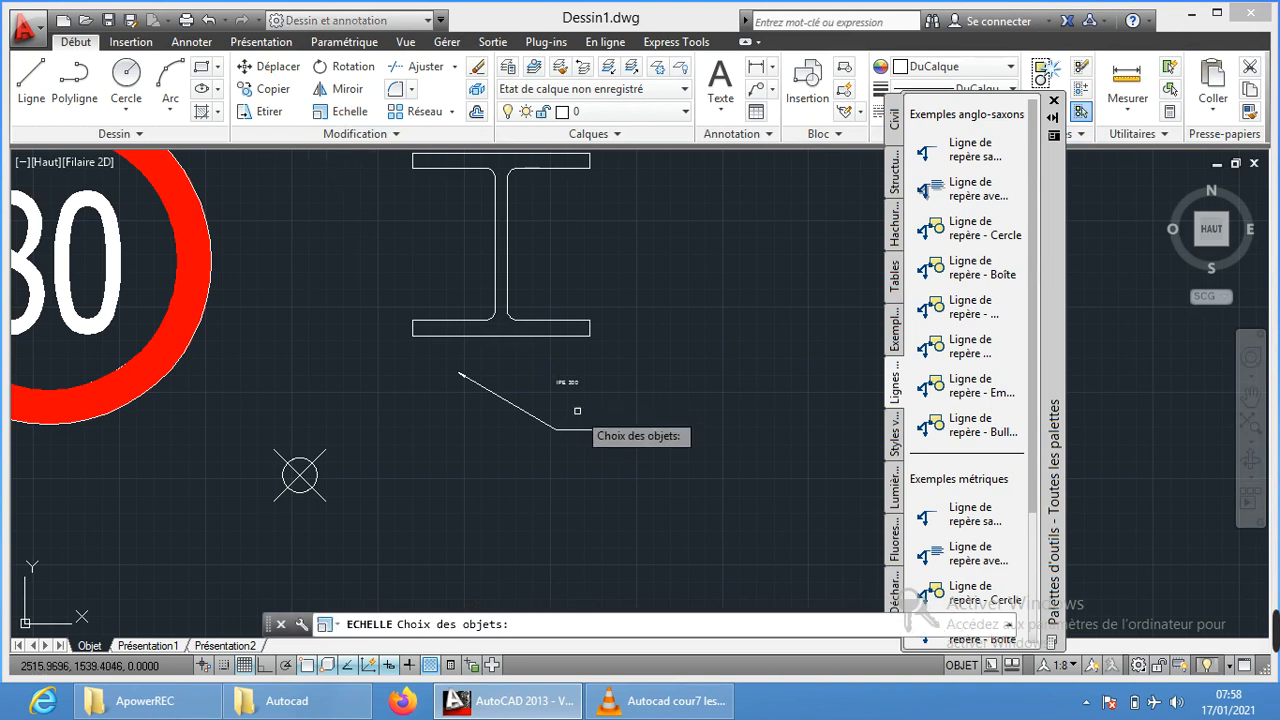
left_click(548, 371)
left_click(613, 388)
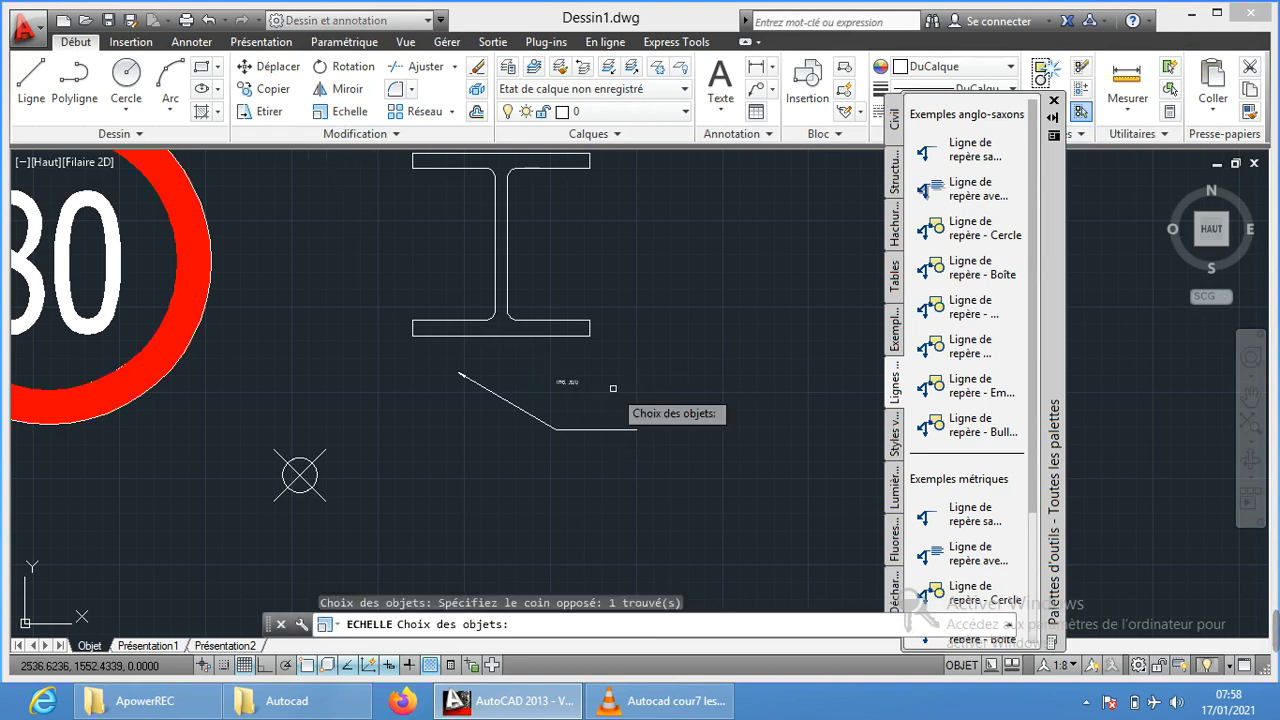
key("Return")
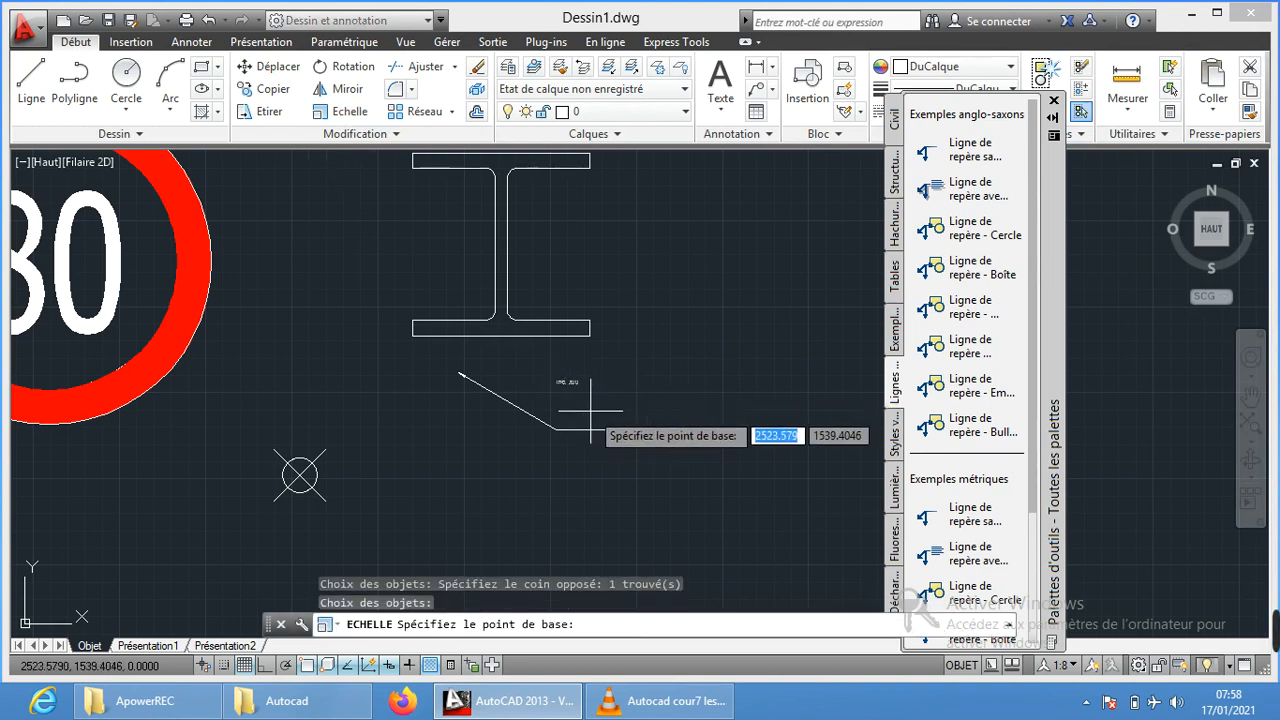
left_click(579, 410)
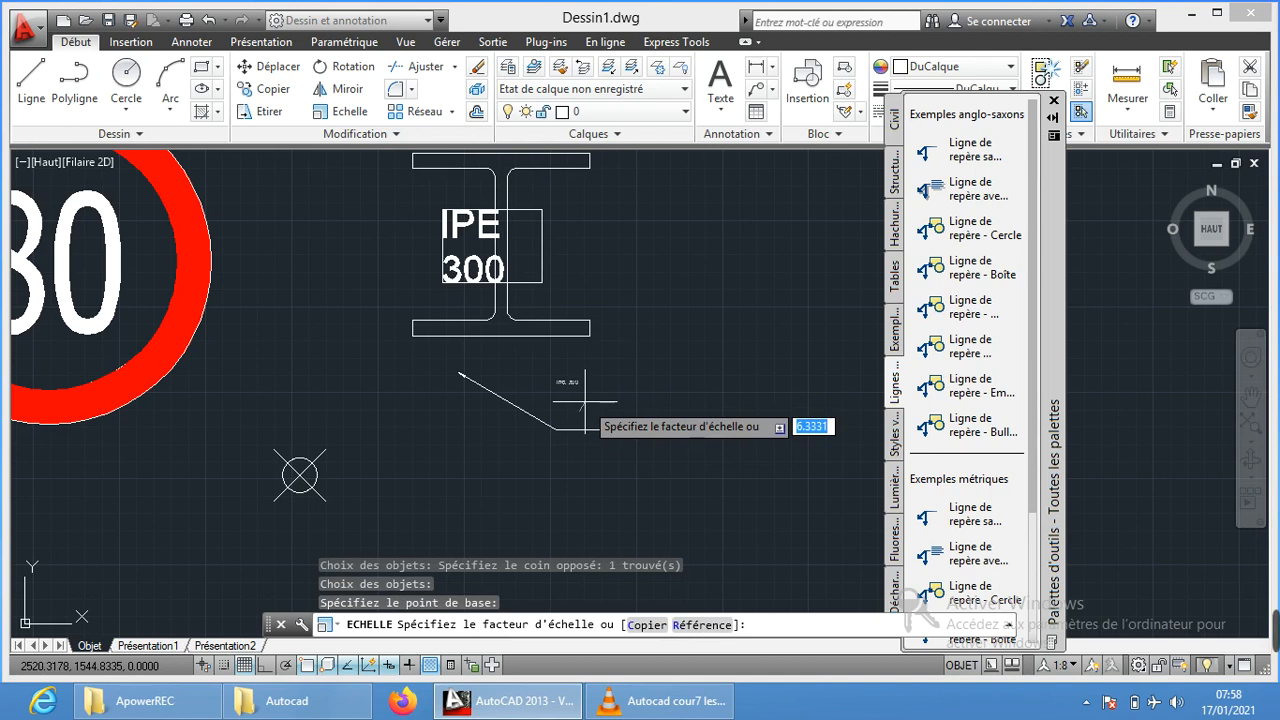
type("5")
key("Return")
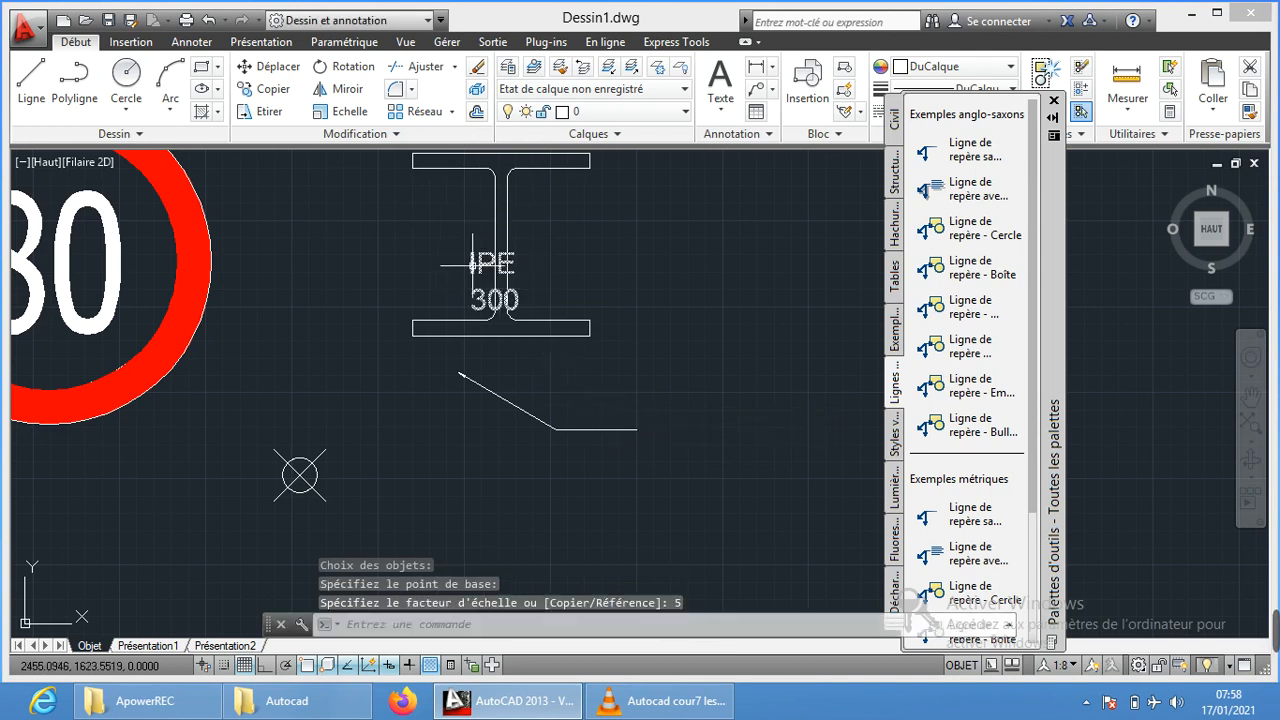
Move the "IPE 300" text above the leader's landing line and widen its text box to fit on one line
left_click(472, 264)
left_click(471, 251)
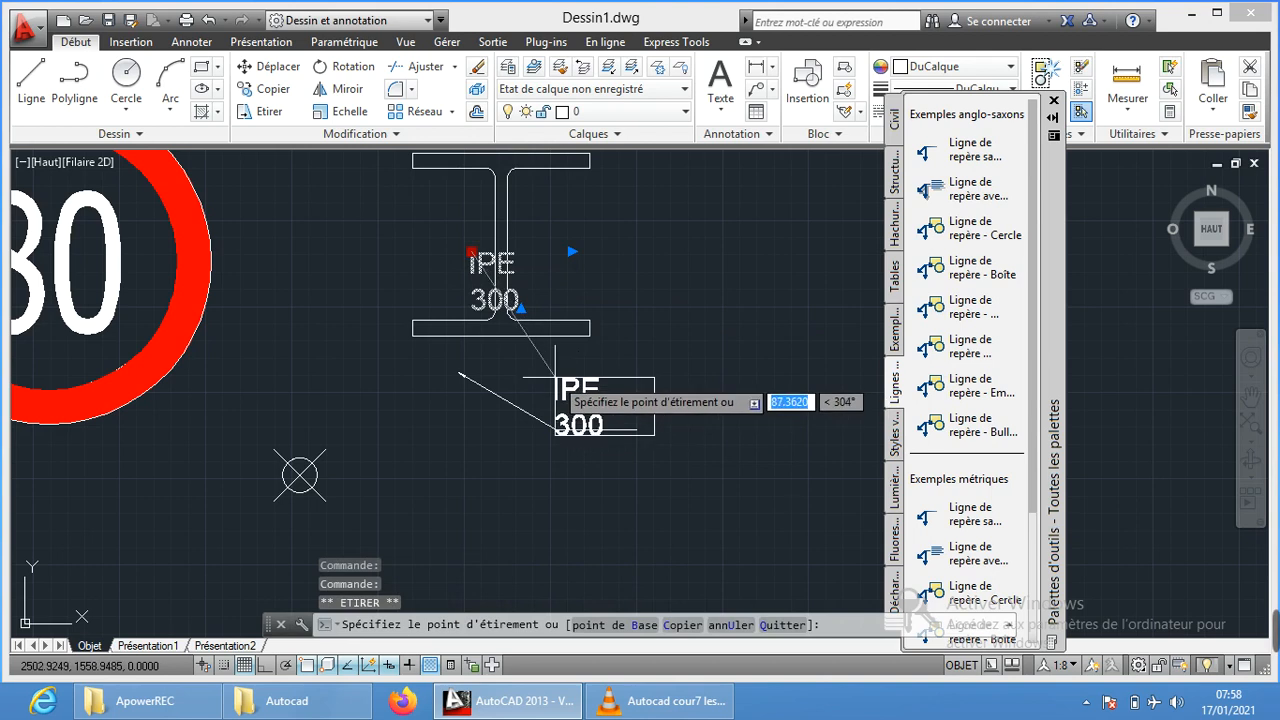
left_click(550, 359)
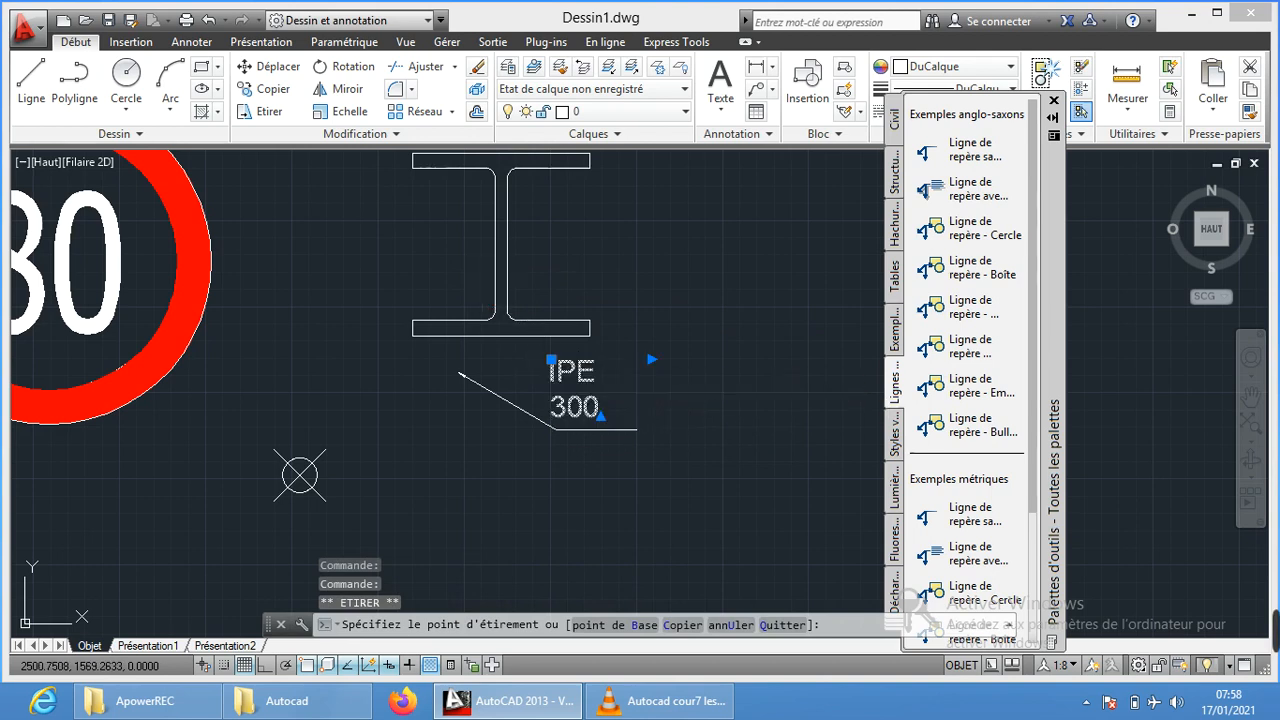
left_click(651, 357)
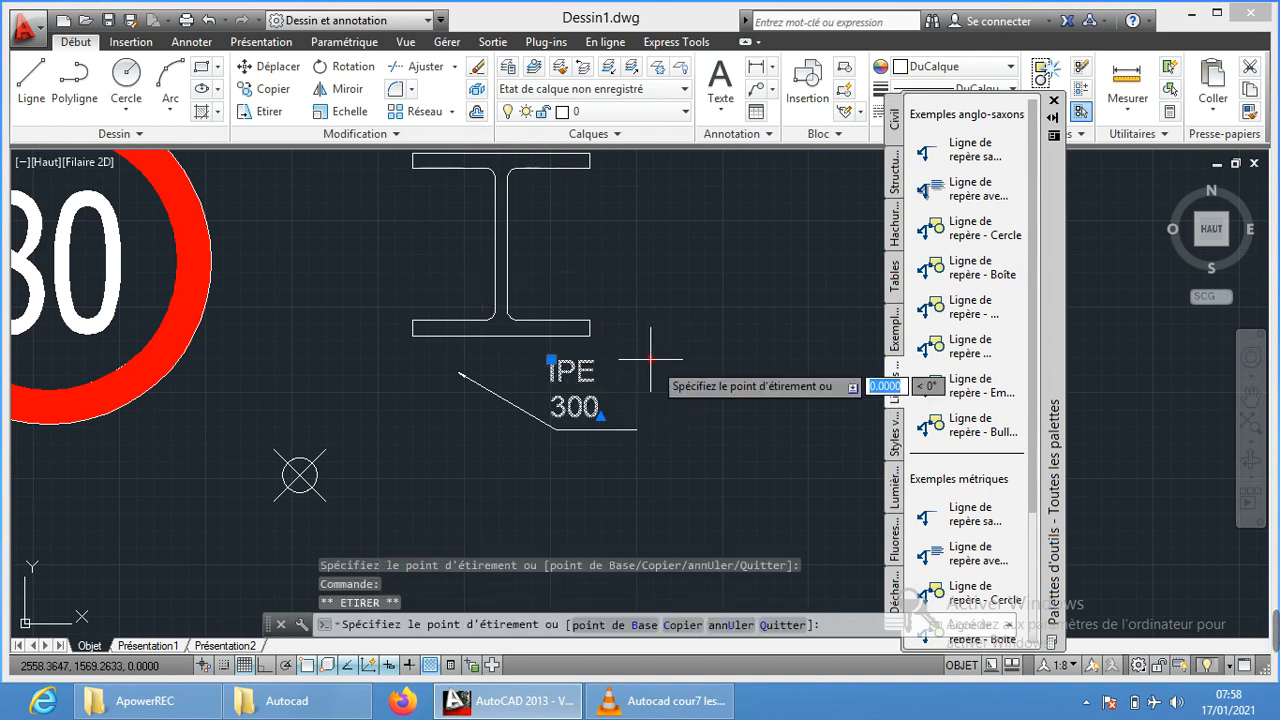
left_click(713, 360)
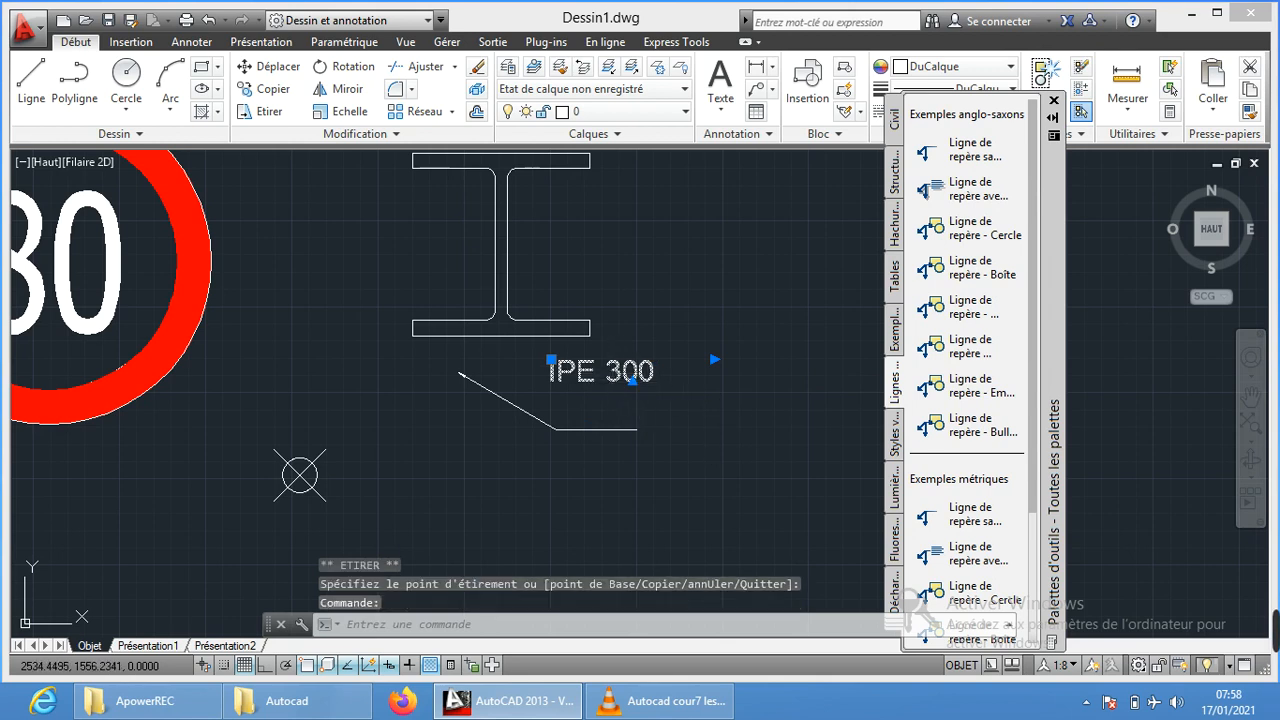
Lower the "IPE 300" text so that it sits just above the leader's landing line, and deselect it
left_click_drag(611, 378, 621, 416)
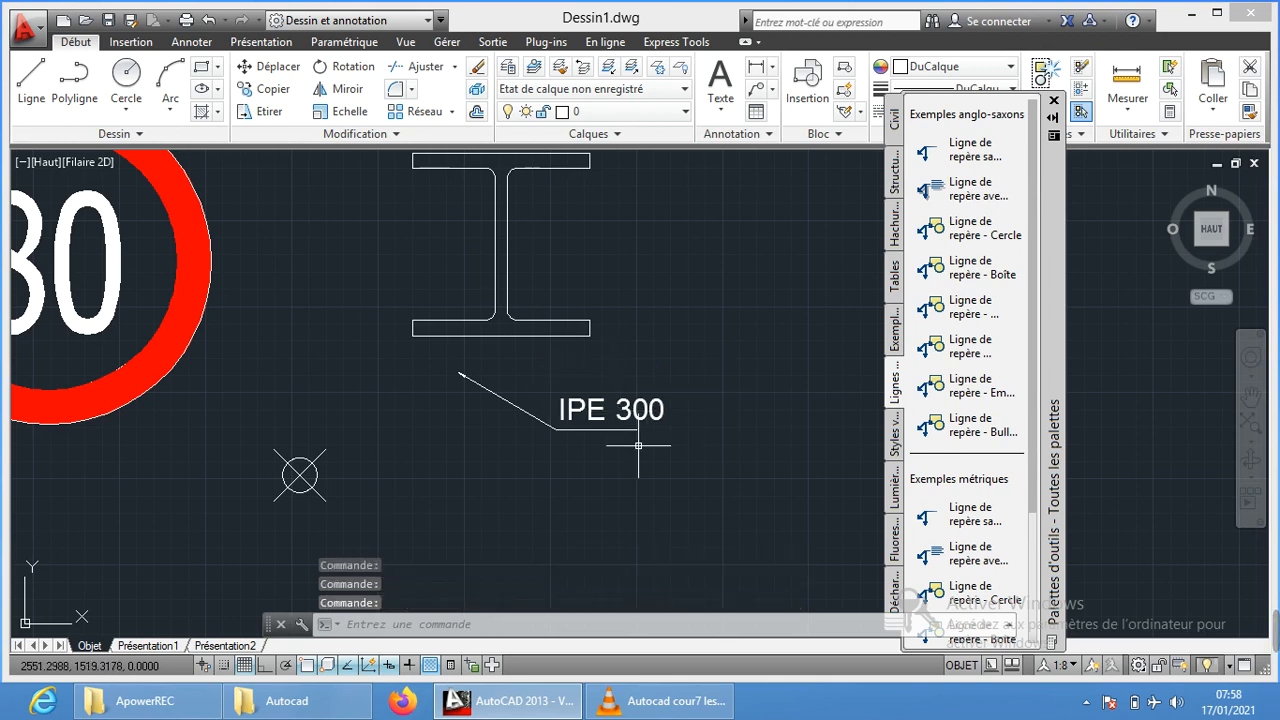
left_click(757, 477)
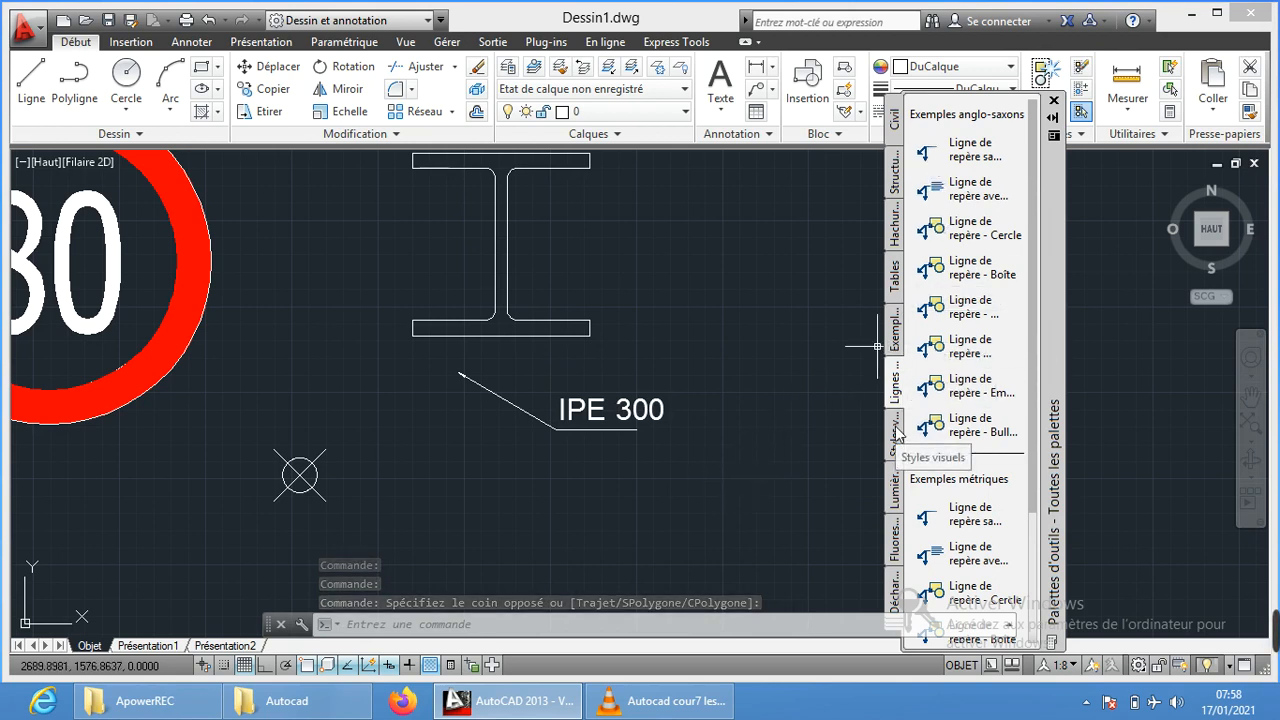
Look through the lighting palettes and insert the Anglo-saxon Roulement à rouleaux from the Mécanique palette beside the beam section
left_click(897, 483)
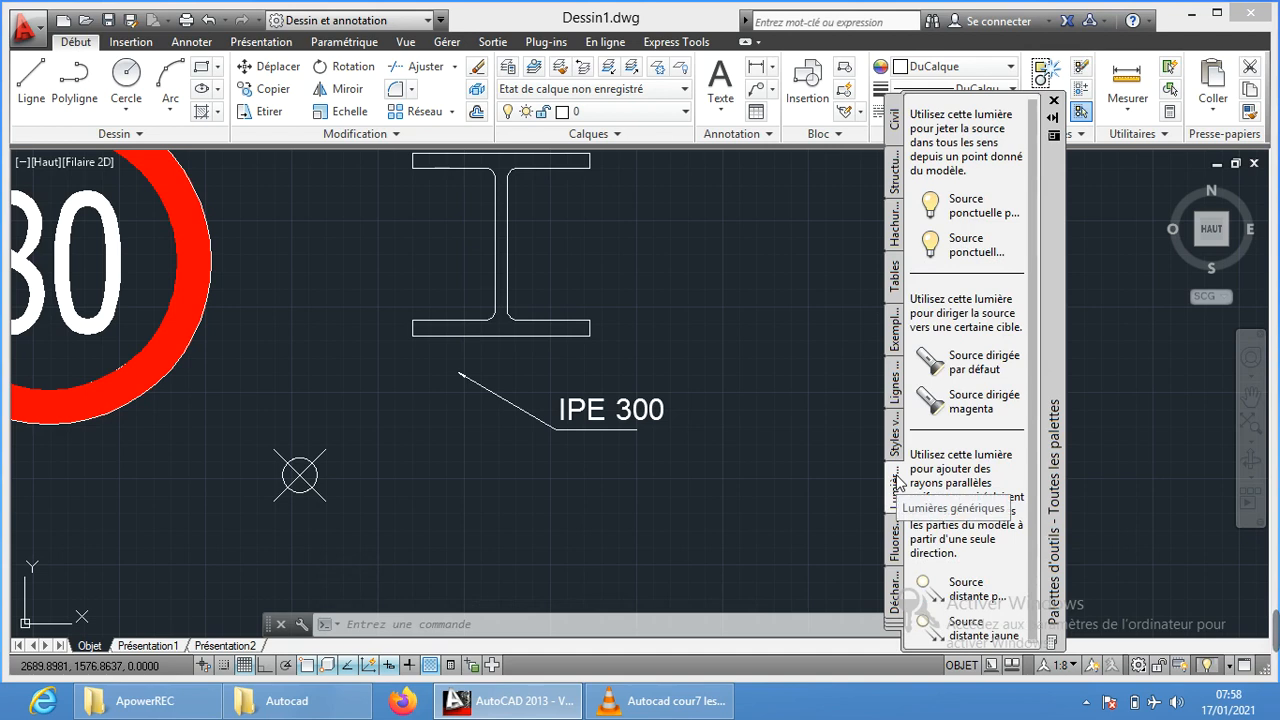
left_click(897, 538)
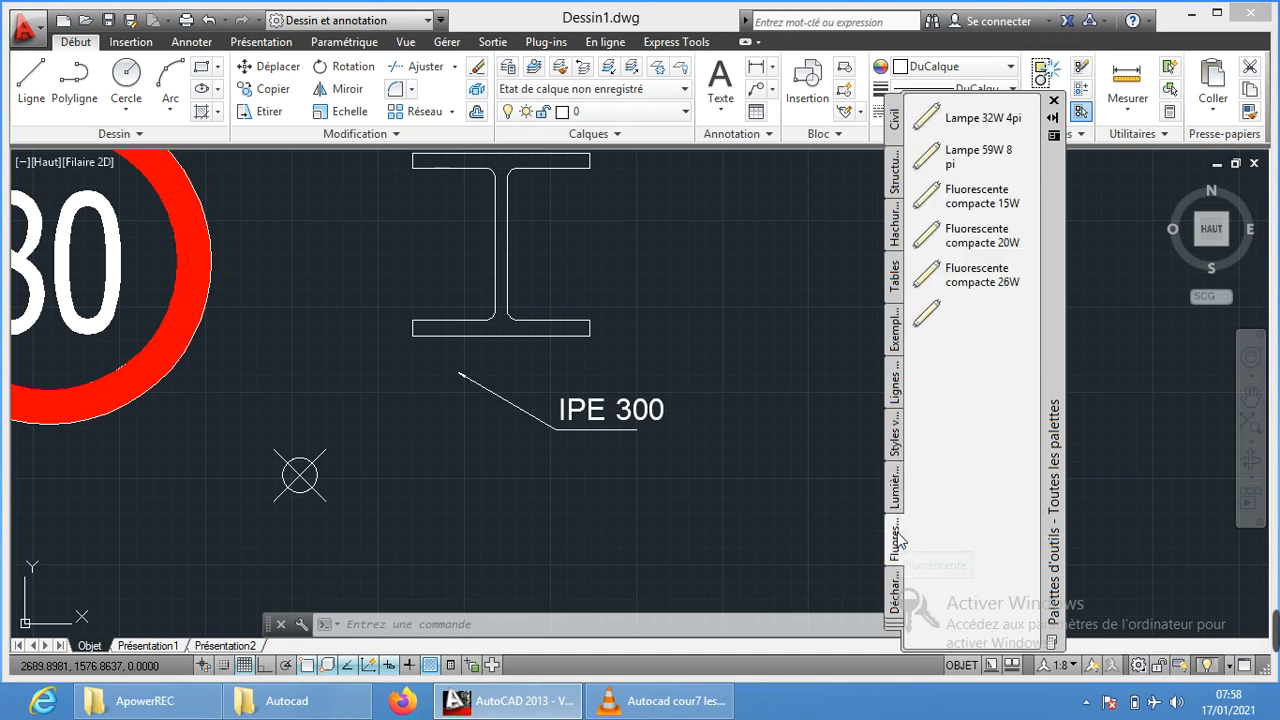
left_click(897, 588)
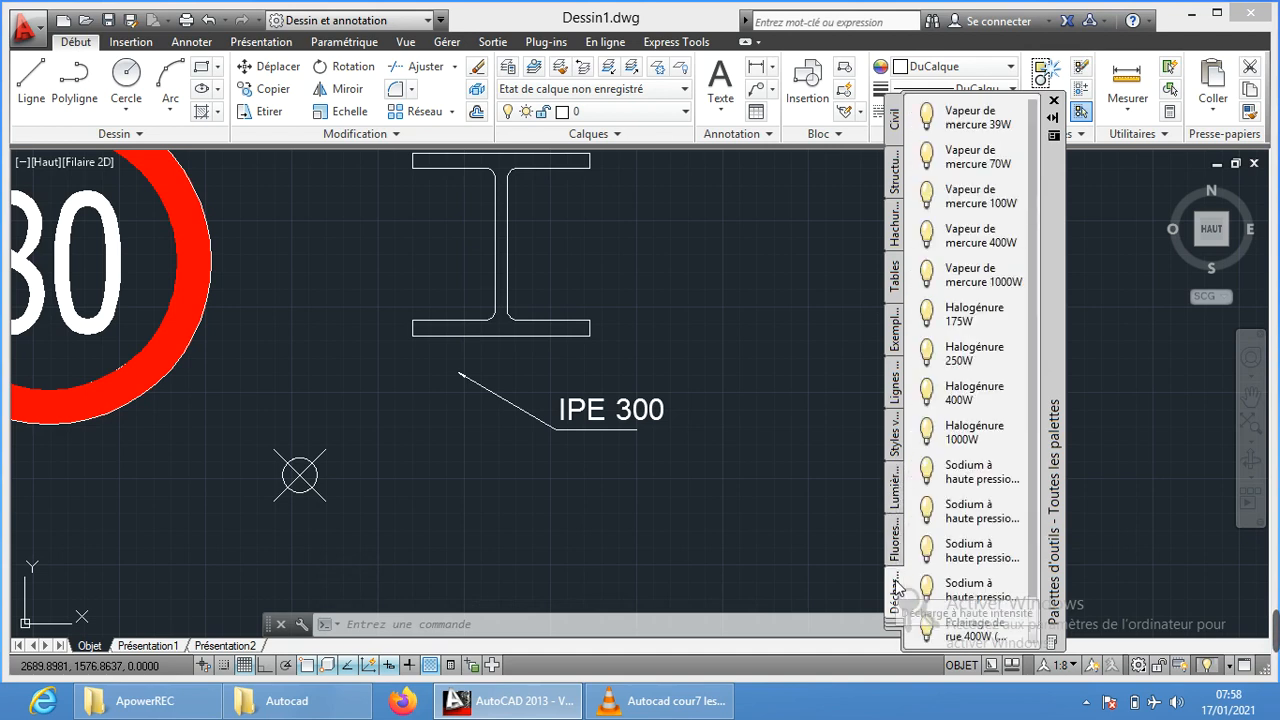
left_click(883, 560)
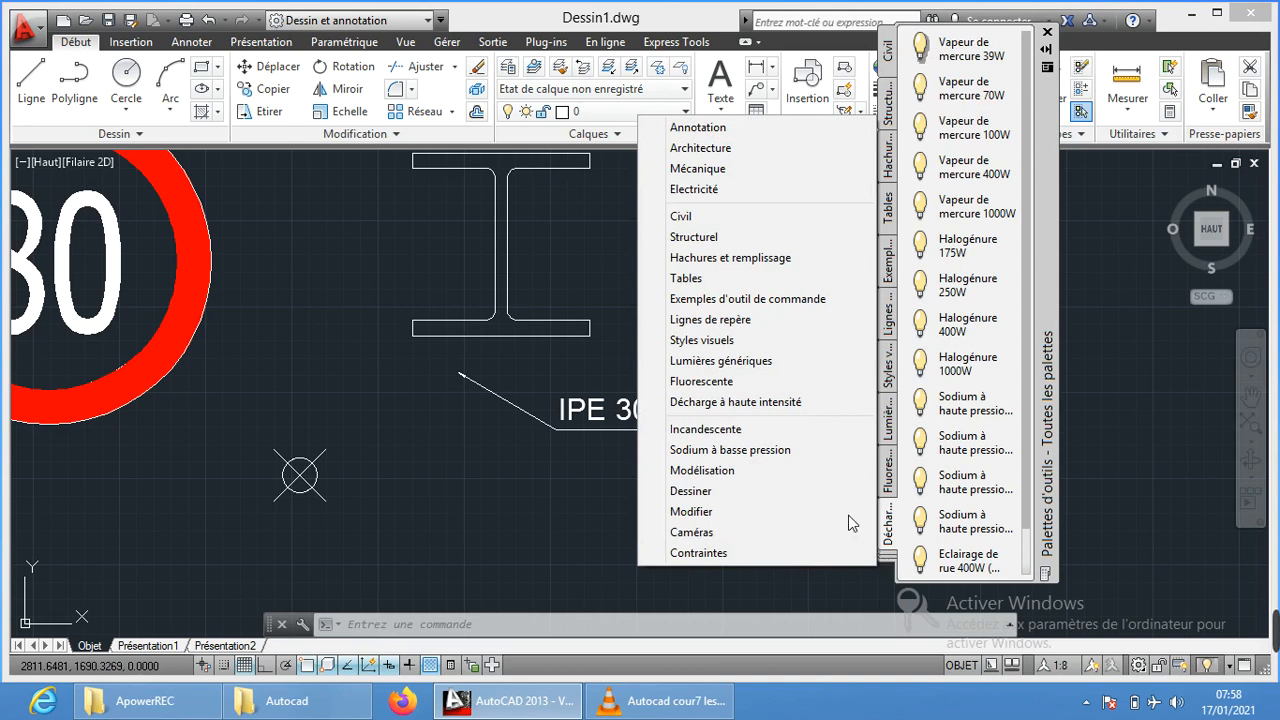
left_click(724, 170)
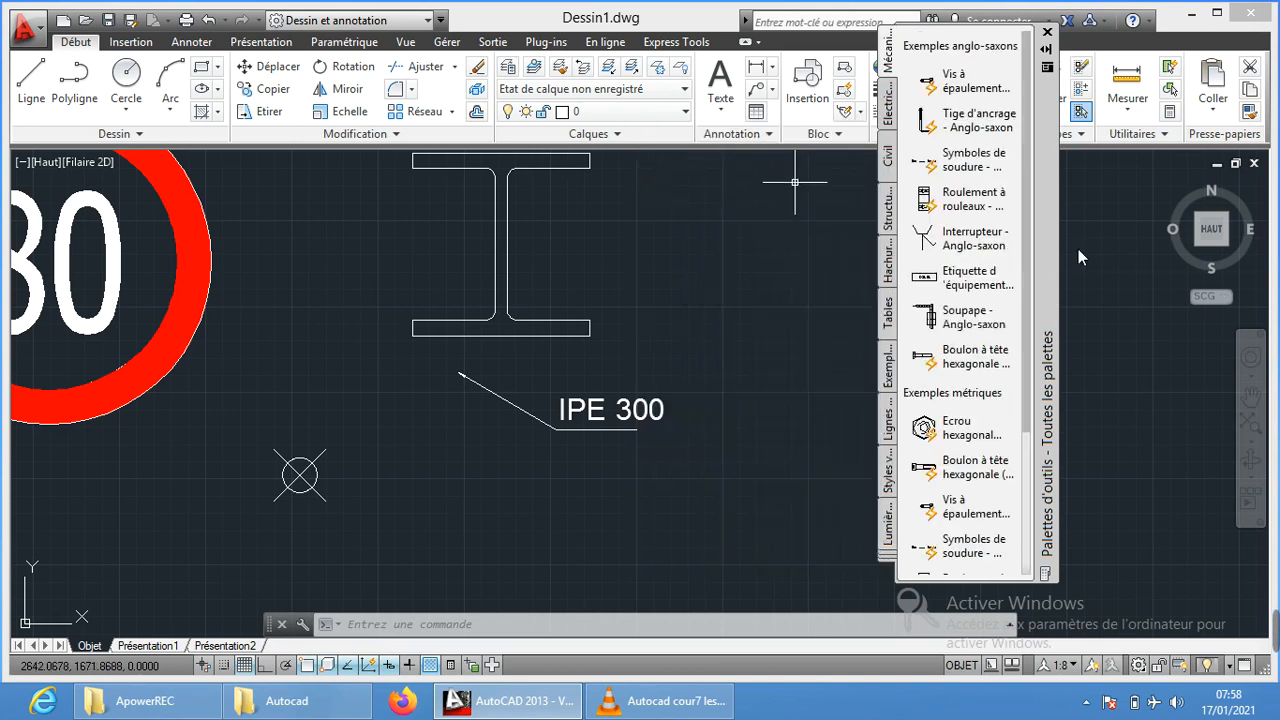
left_click(955, 199)
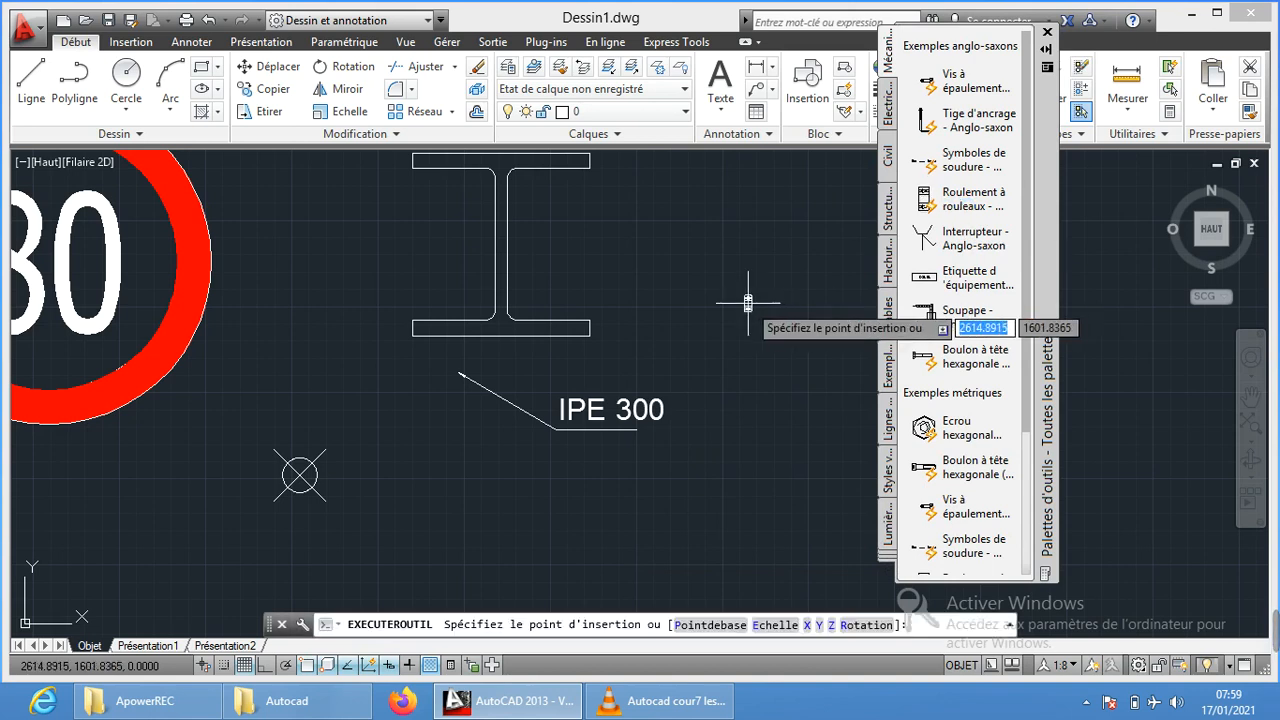
left_click(699, 276)
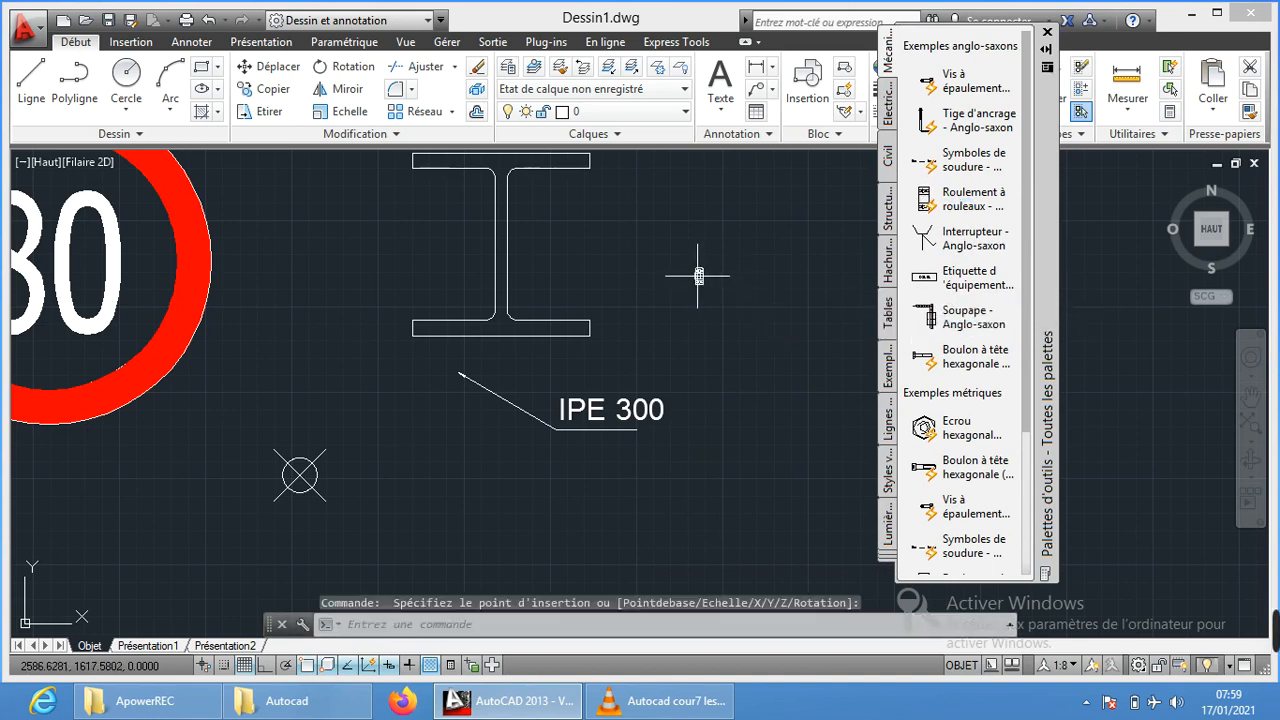
Scale the inserted roller bearing by a factor of 6 from a base point just below and to its right
left_click(340, 111)
left_click(668, 242)
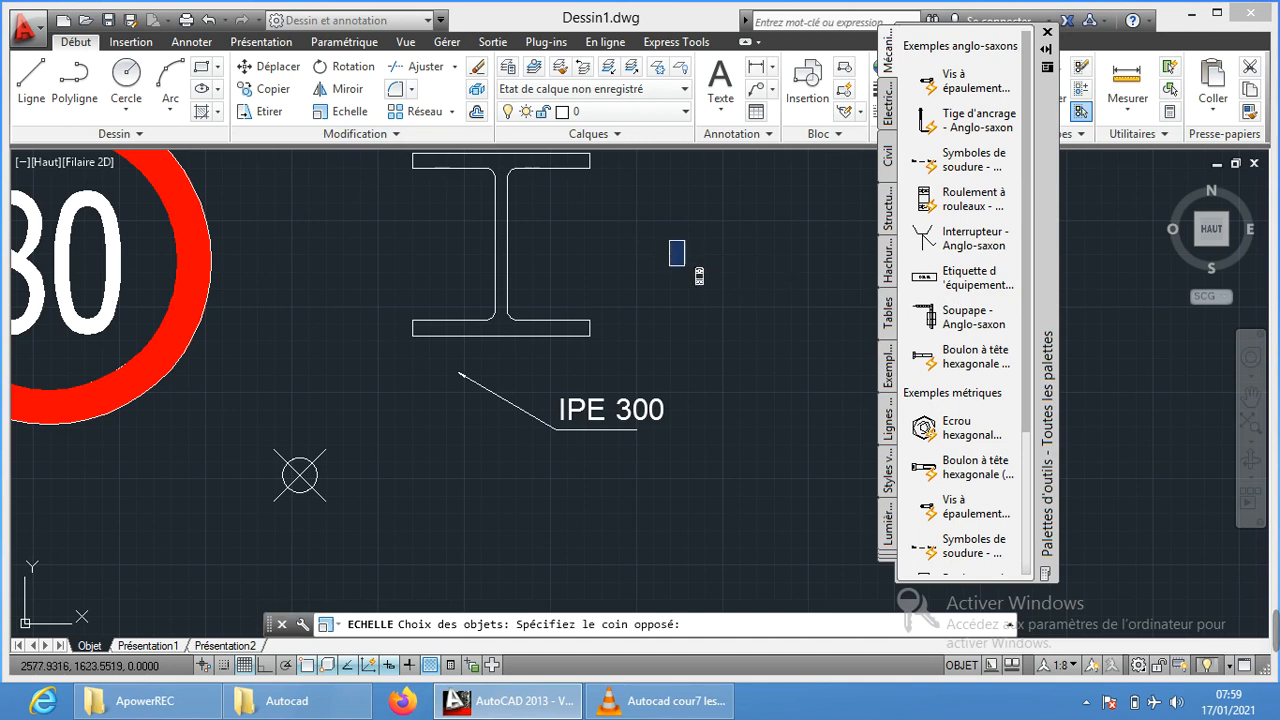
left_click(721, 312)
key("Return")
left_click(721, 310)
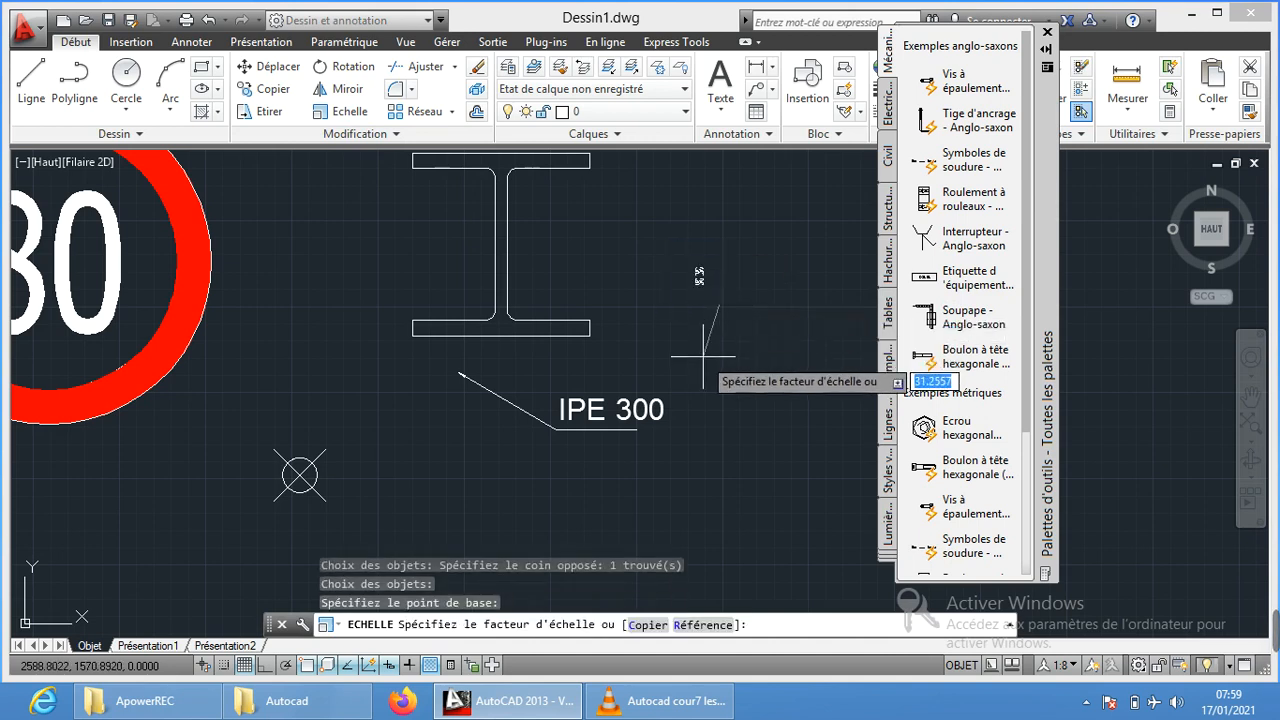
type("6")
key("Return")
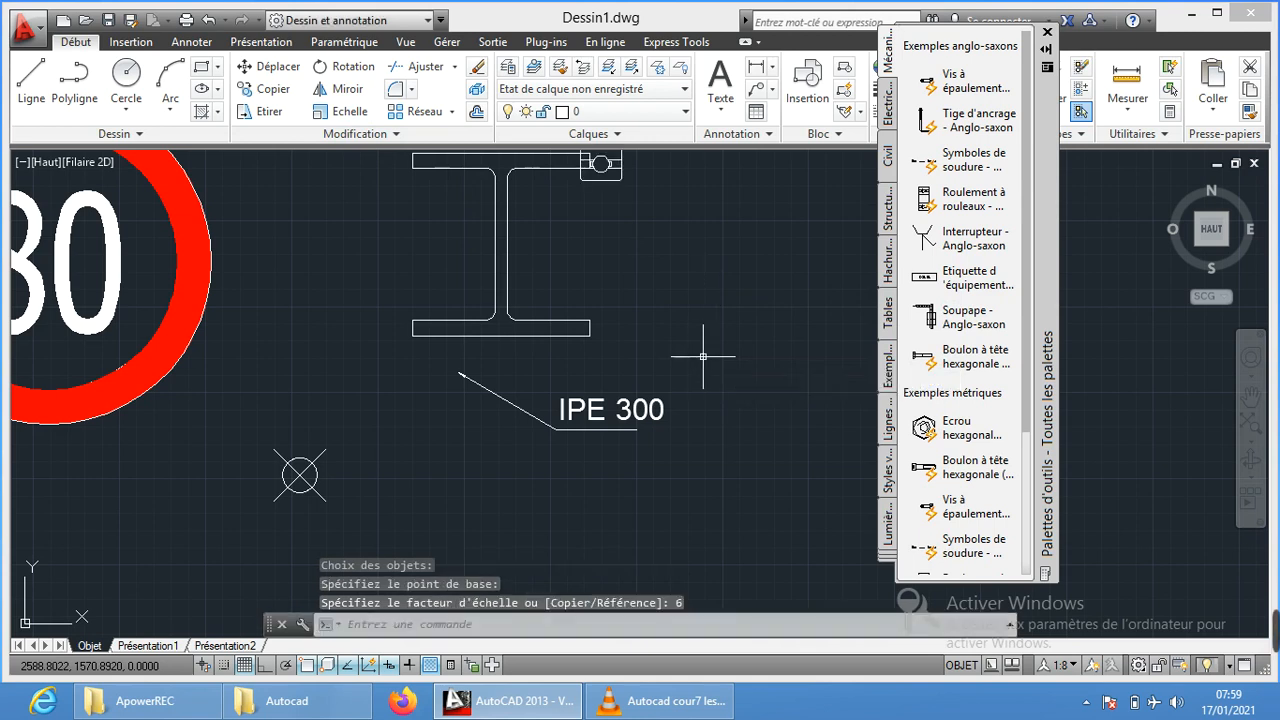
Move the enlarged roller bearing off the beam's upper flange into the empty space to the right of the beam section
scroll(705, 323, "down", 2)
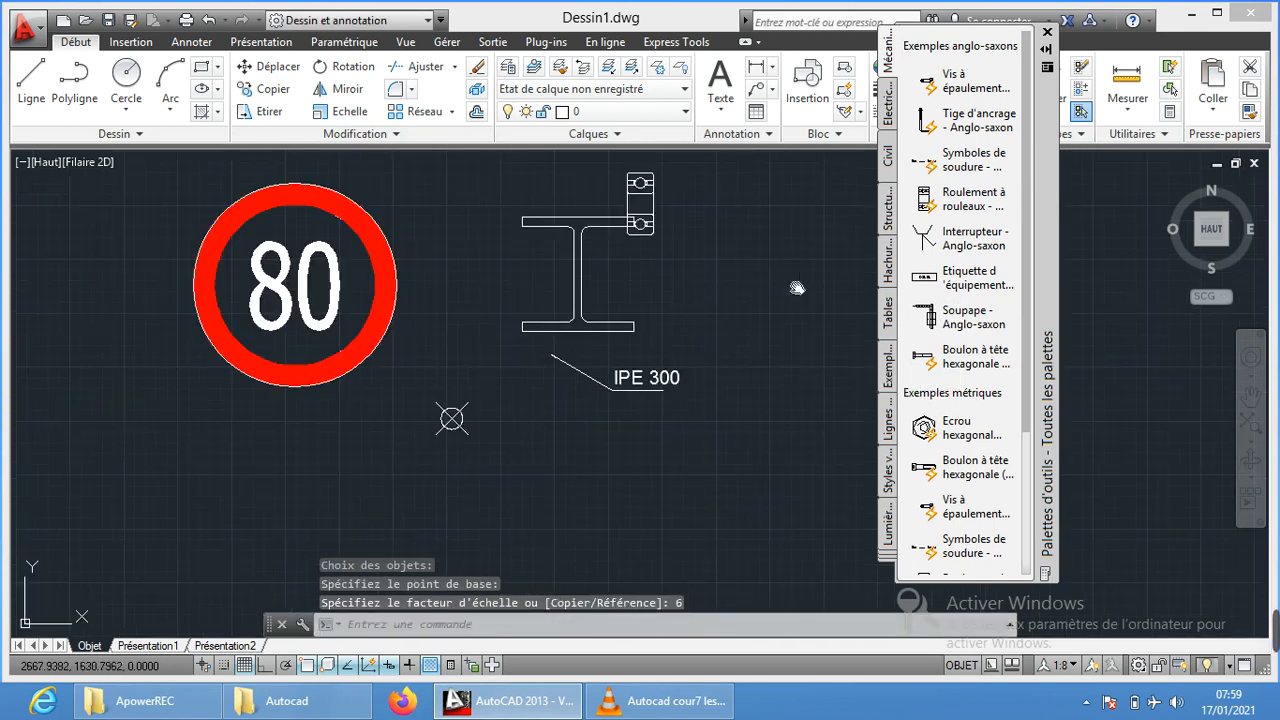
middle_click_drag(755, 295, 610, 300)
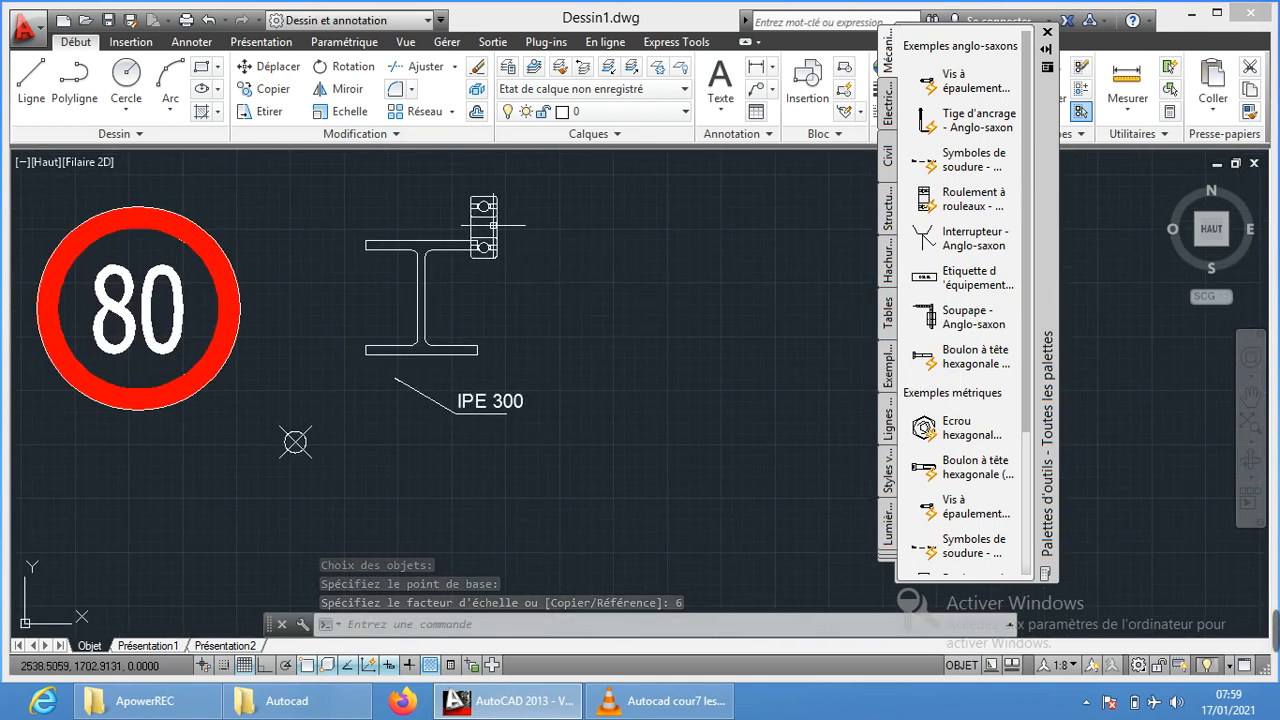
left_click(258, 66)
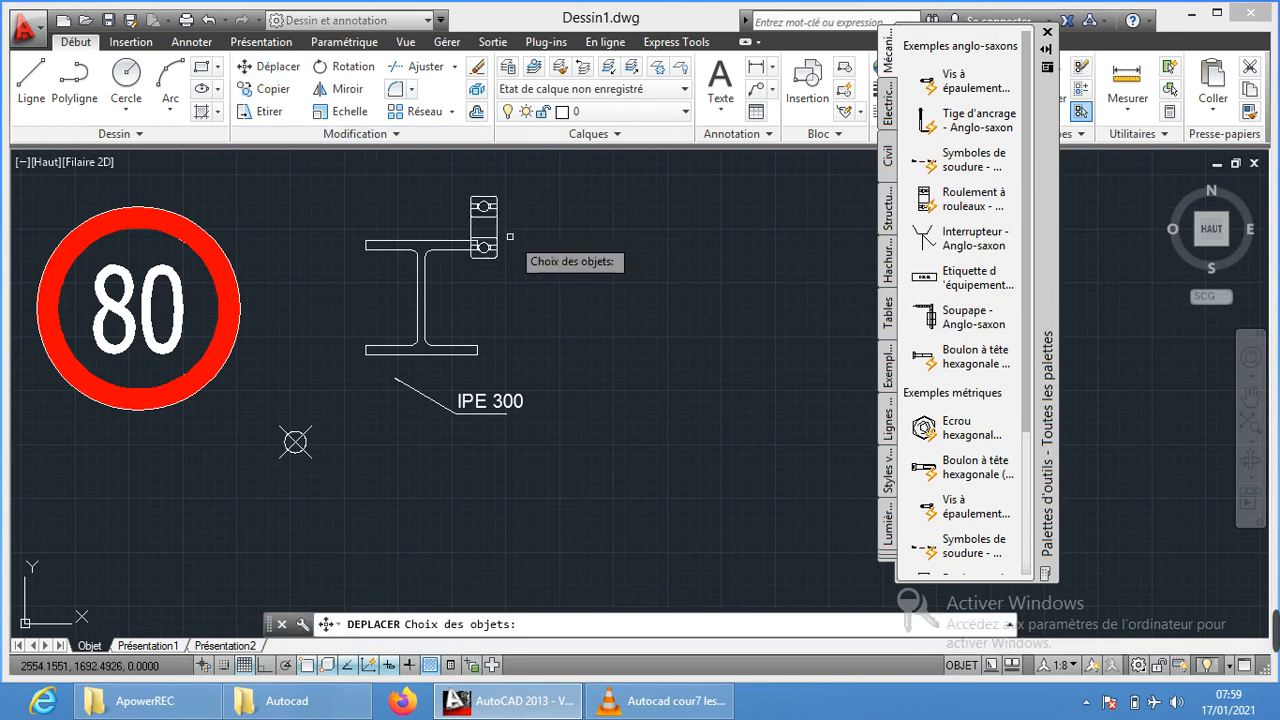
left_click(497, 230)
key("Return")
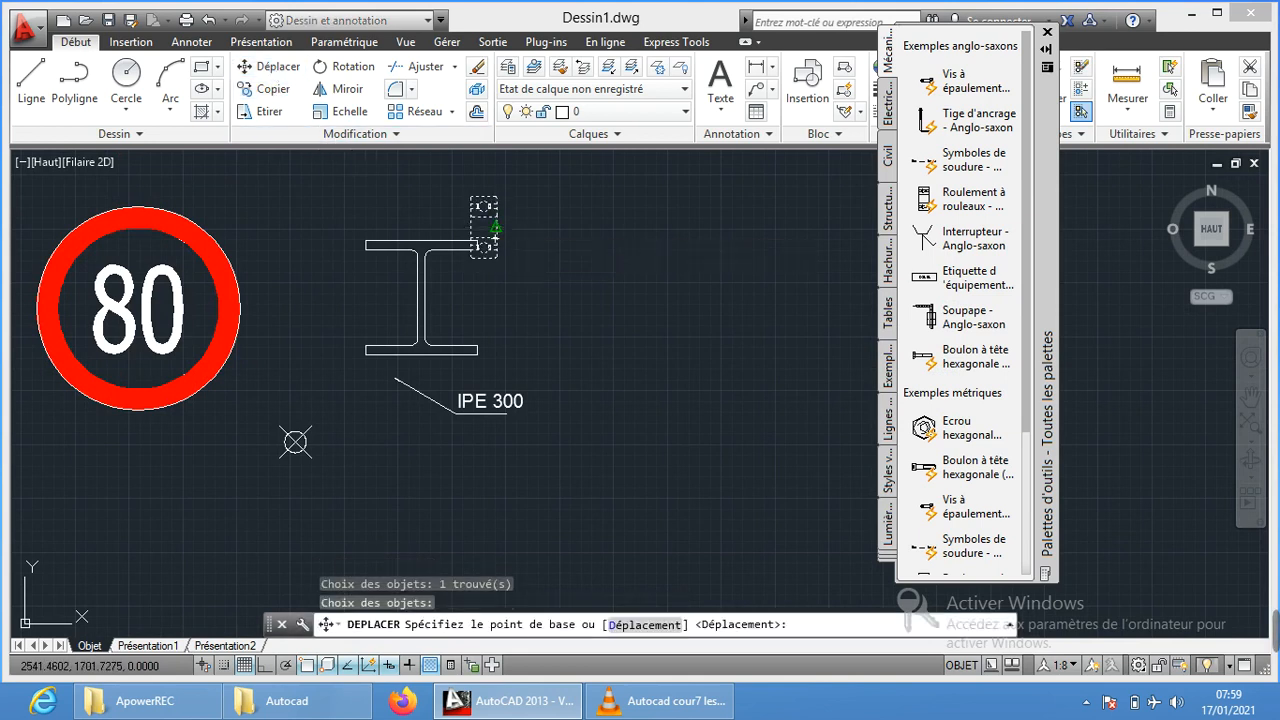
left_click(497, 231)
left_click(573, 314)
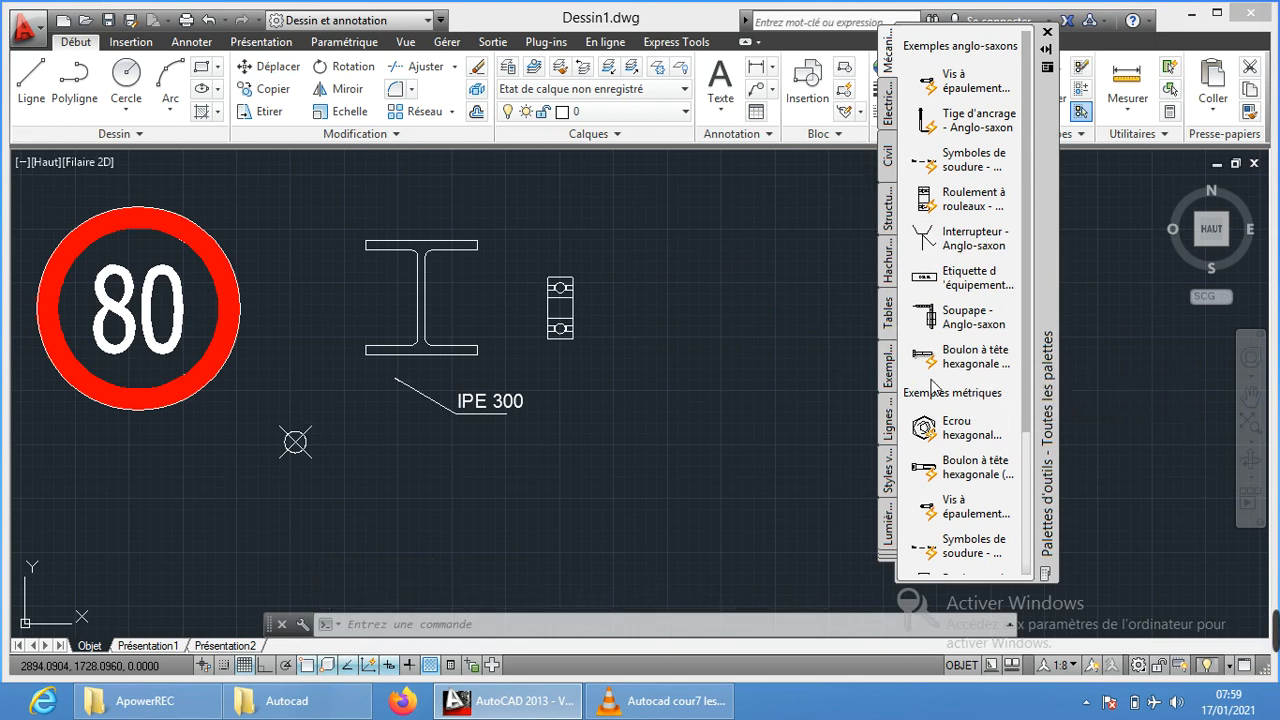
Insert a hexagonal-head bolt below the roller bearing and a metric hexagonal nut between the bolt and the bearing
left_click(540, 461)
scroll(624, 416, "up", 2)
left_click(957, 428)
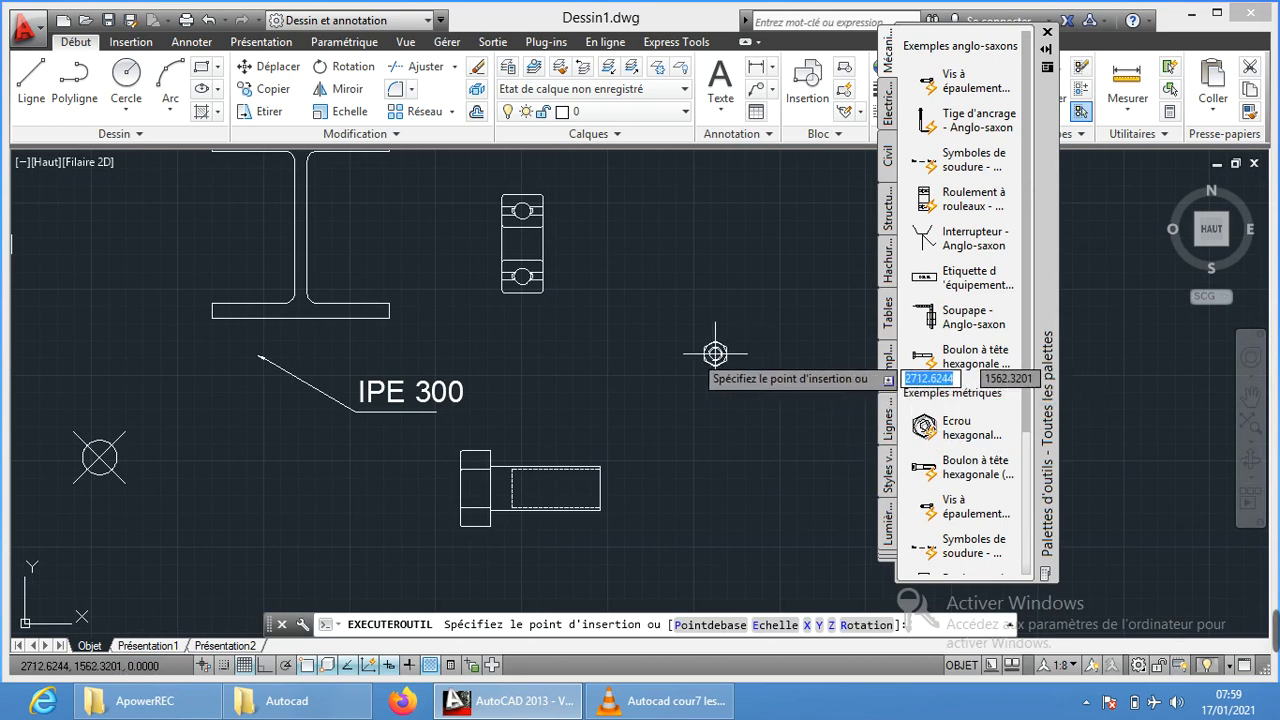
left_click(607, 366)
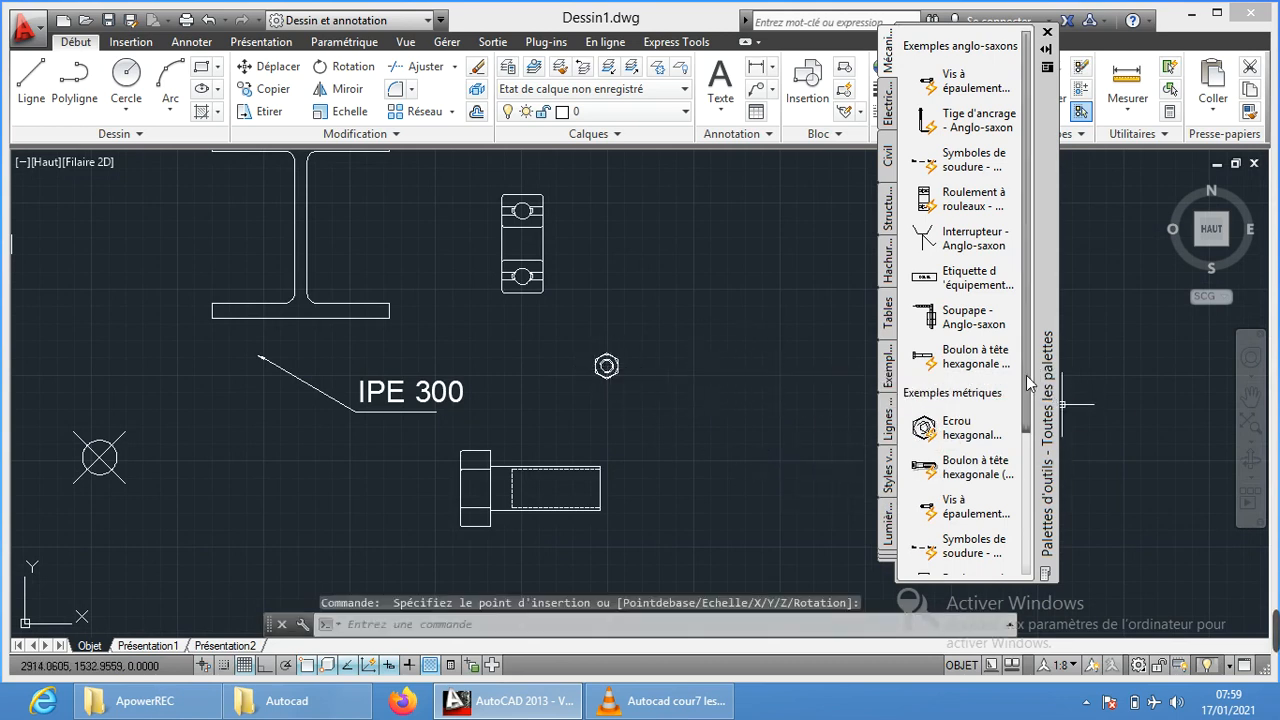
Insert the metric Roulement à rouleaux from the Mécanique palette, above and to the right of the hexagonal nut
left_click_drag(1030, 383, 1033, 493)
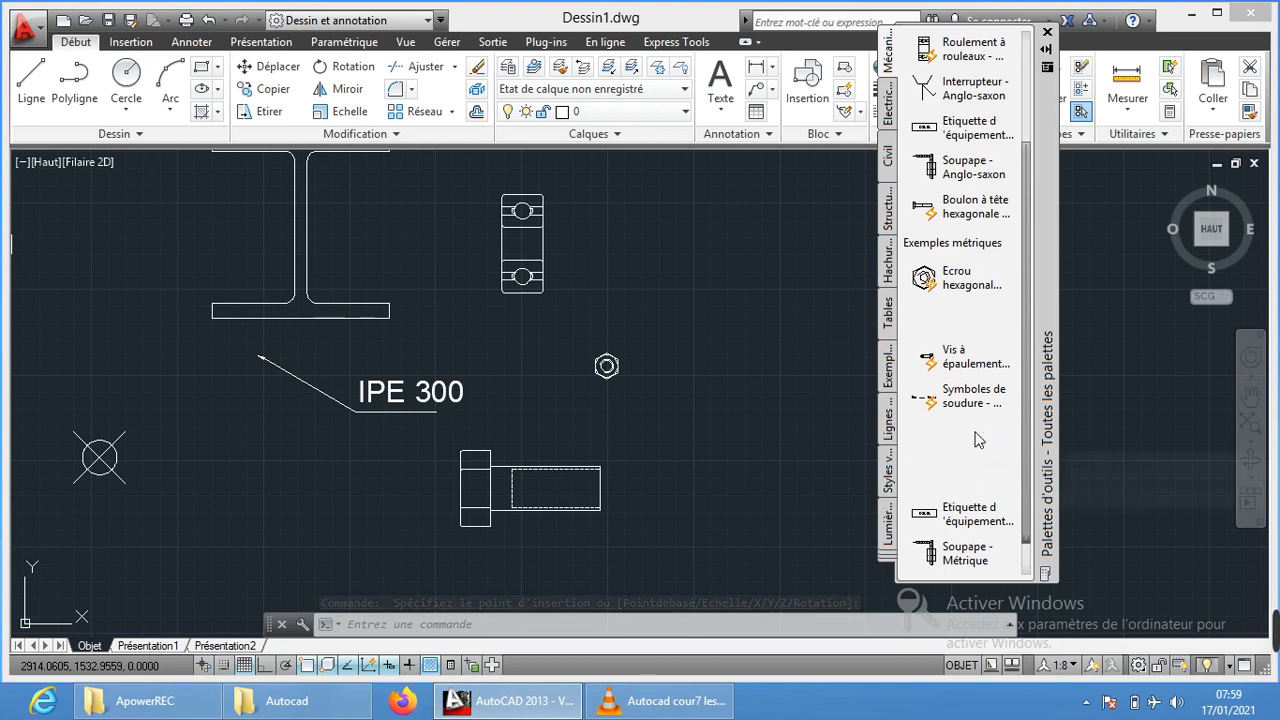
left_click(975, 450)
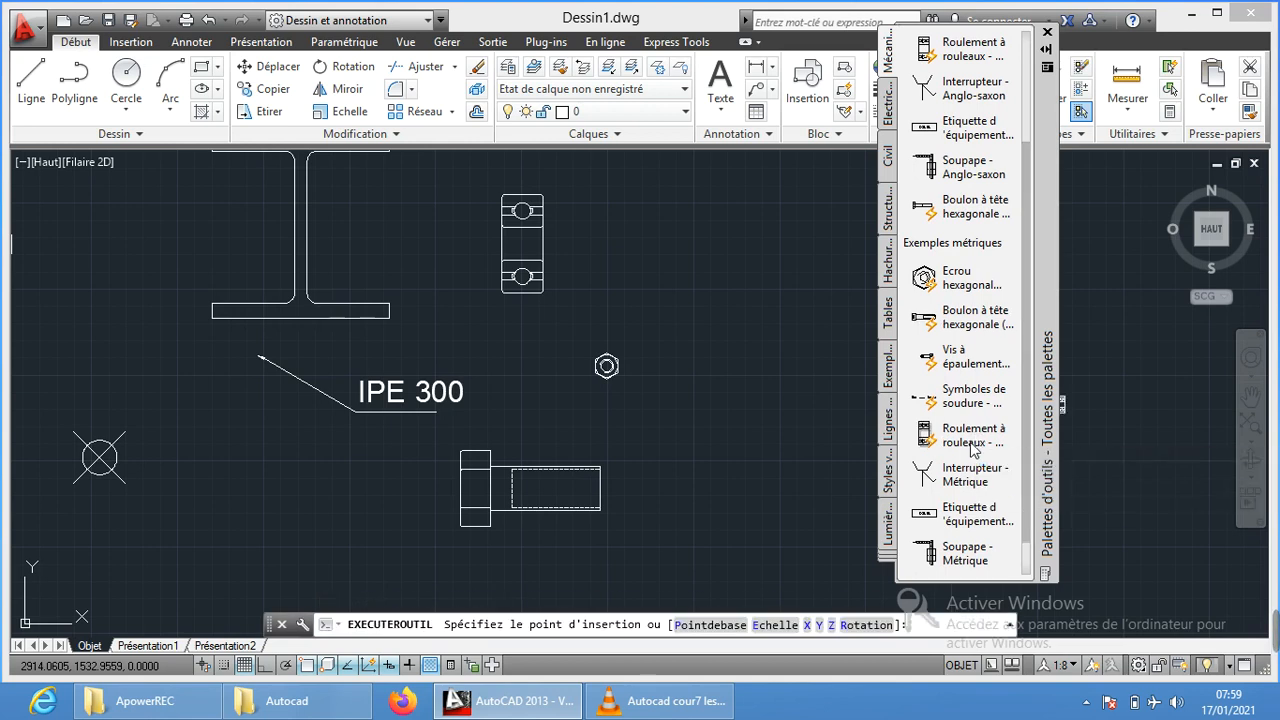
left_click(666, 272)
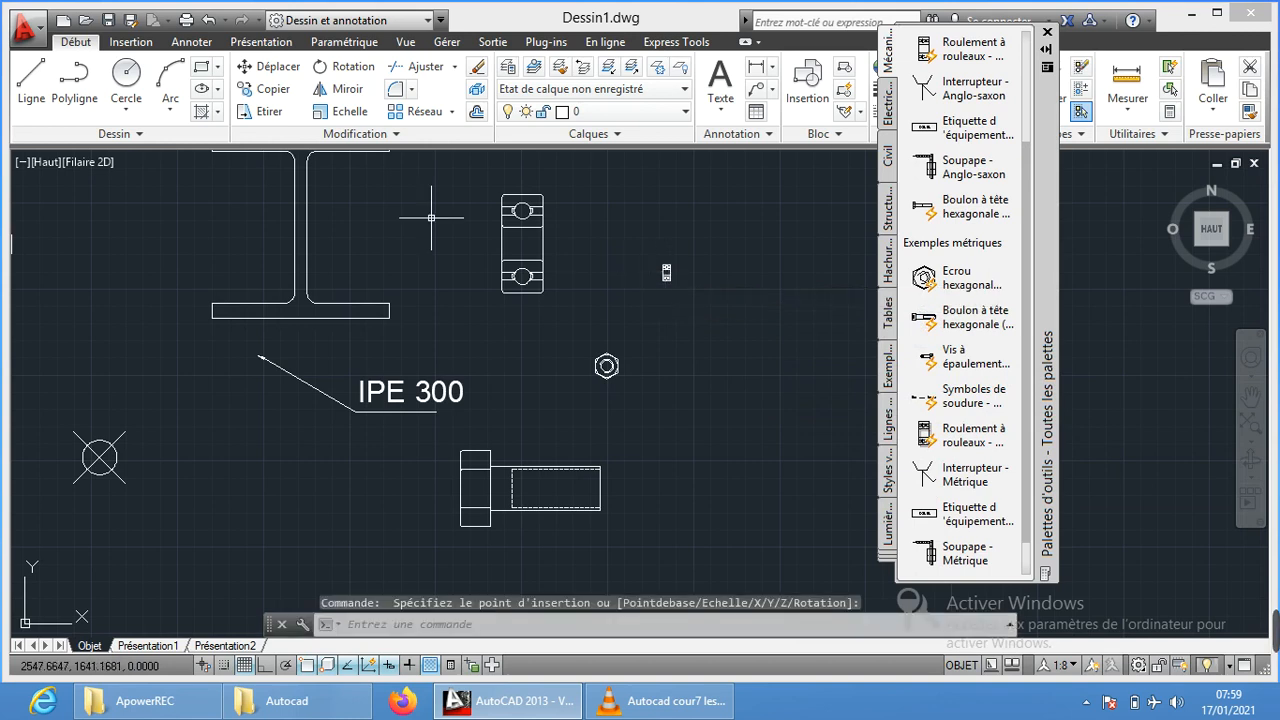
Scale the metric roller bearing by a factor of 6 from a base point just below it
left_click(345, 111)
left_click(626, 244)
left_click(691, 315)
key("Return")
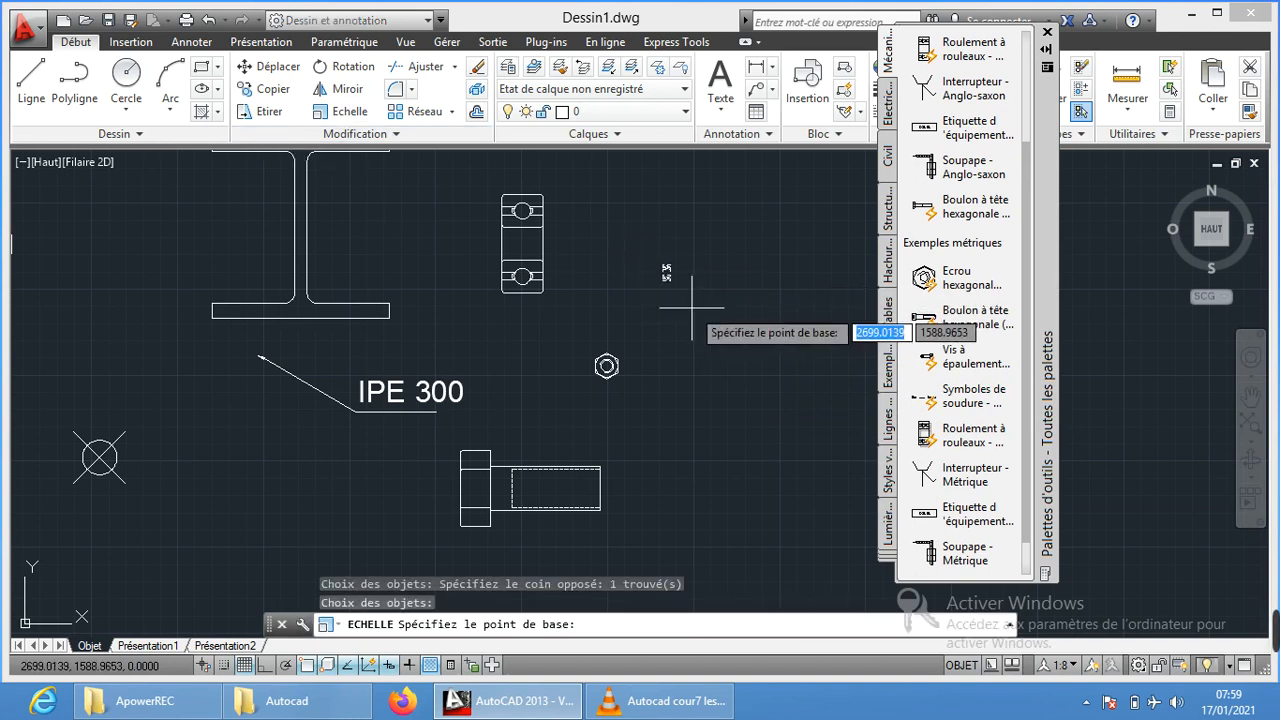
left_click(669, 300)
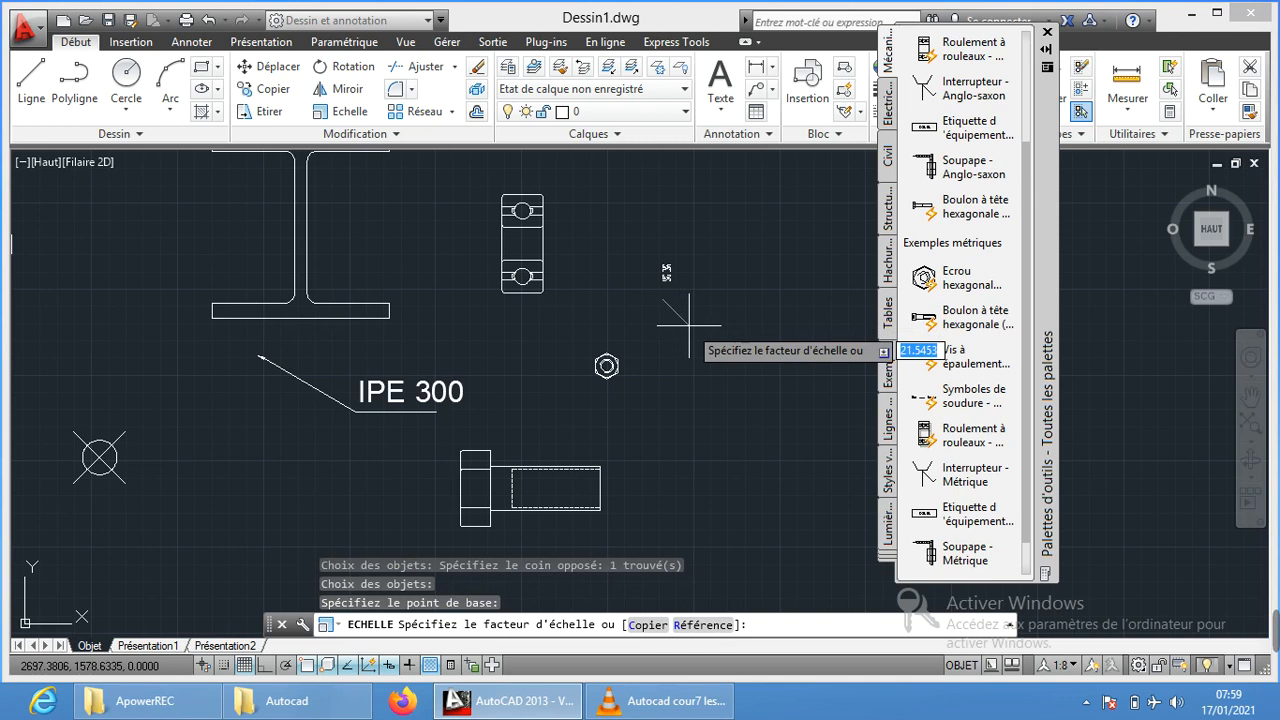
type("6")
key("Return")
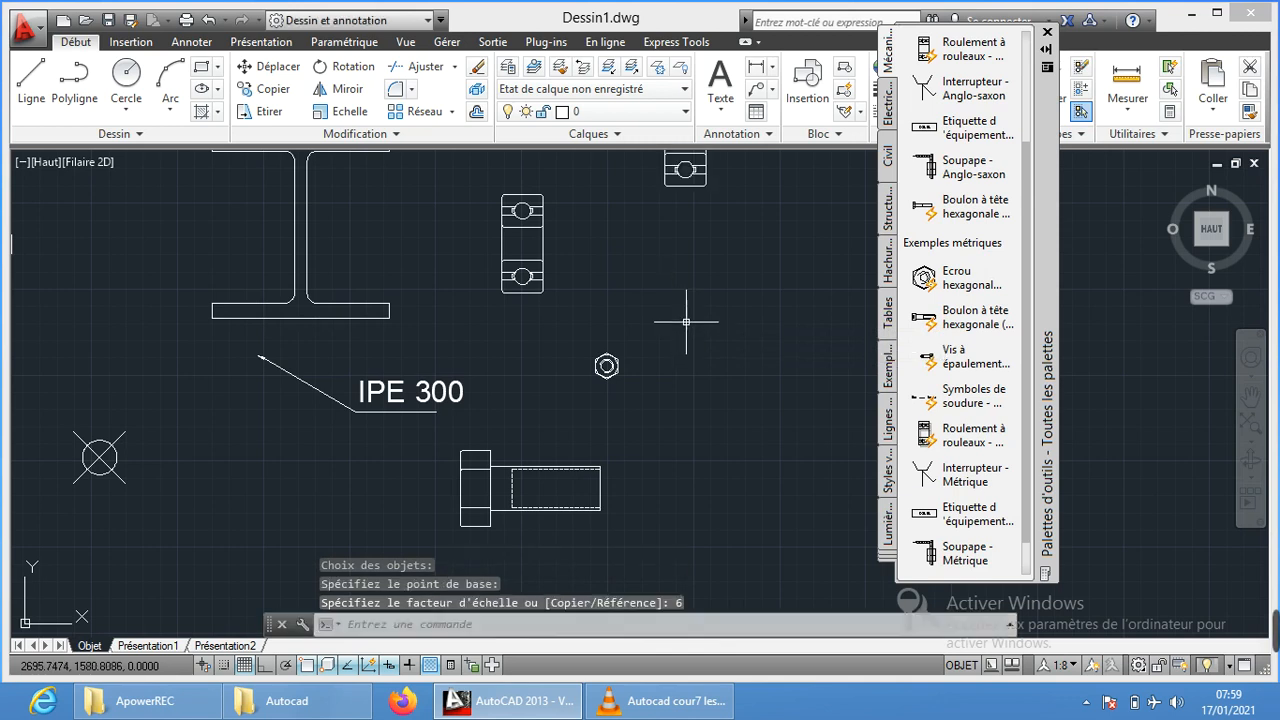
Display the Modélisation tool palette, and close the tool palettes
scroll(684, 319, "down", 2)
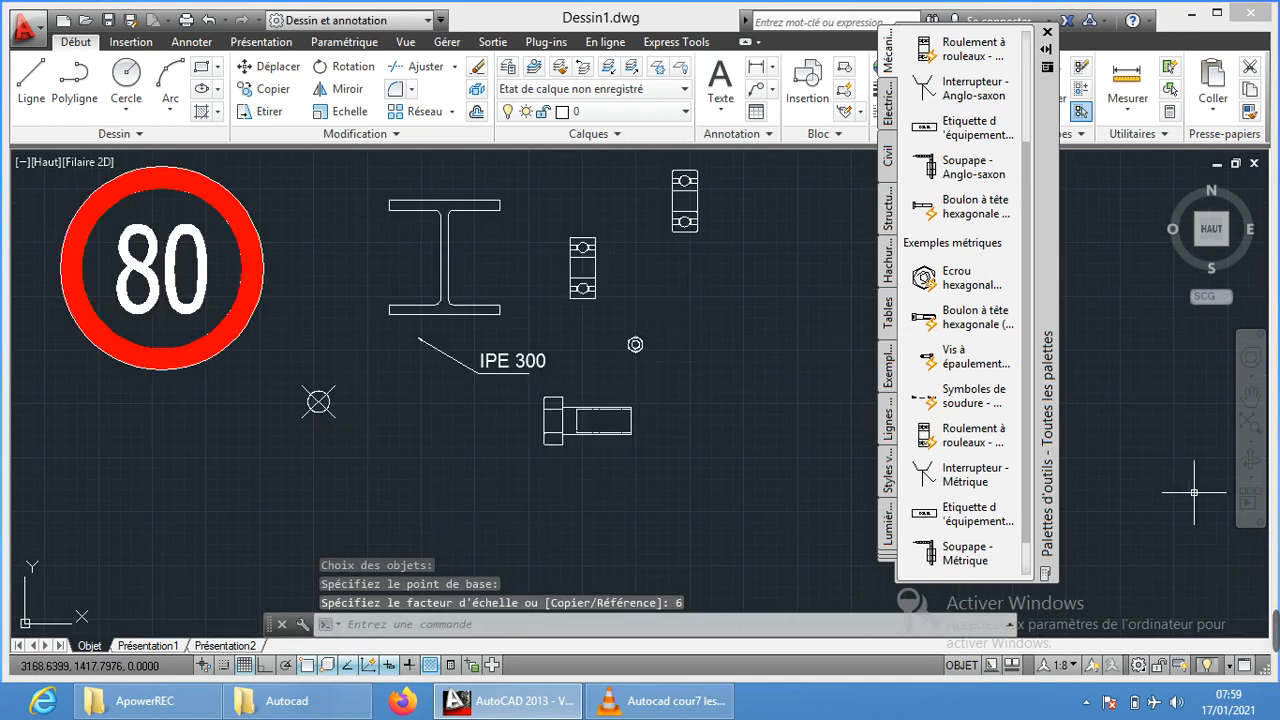
left_click(887, 557)
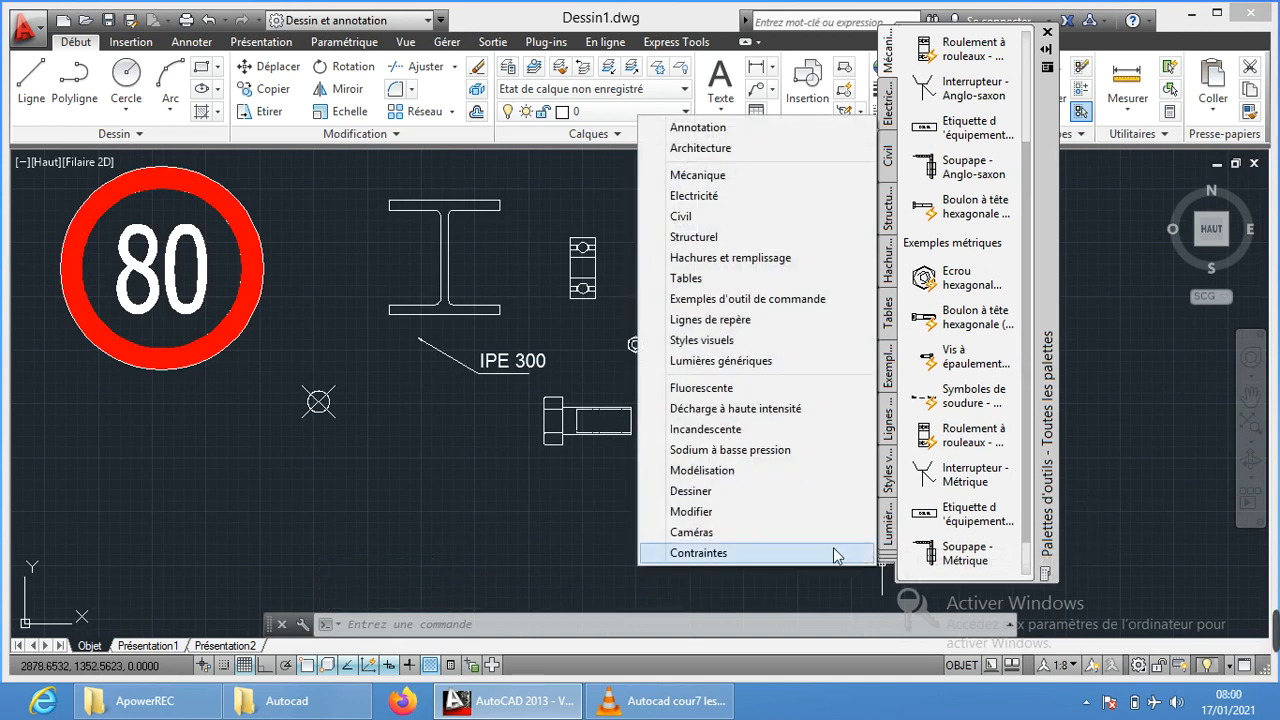
left_click(745, 476)
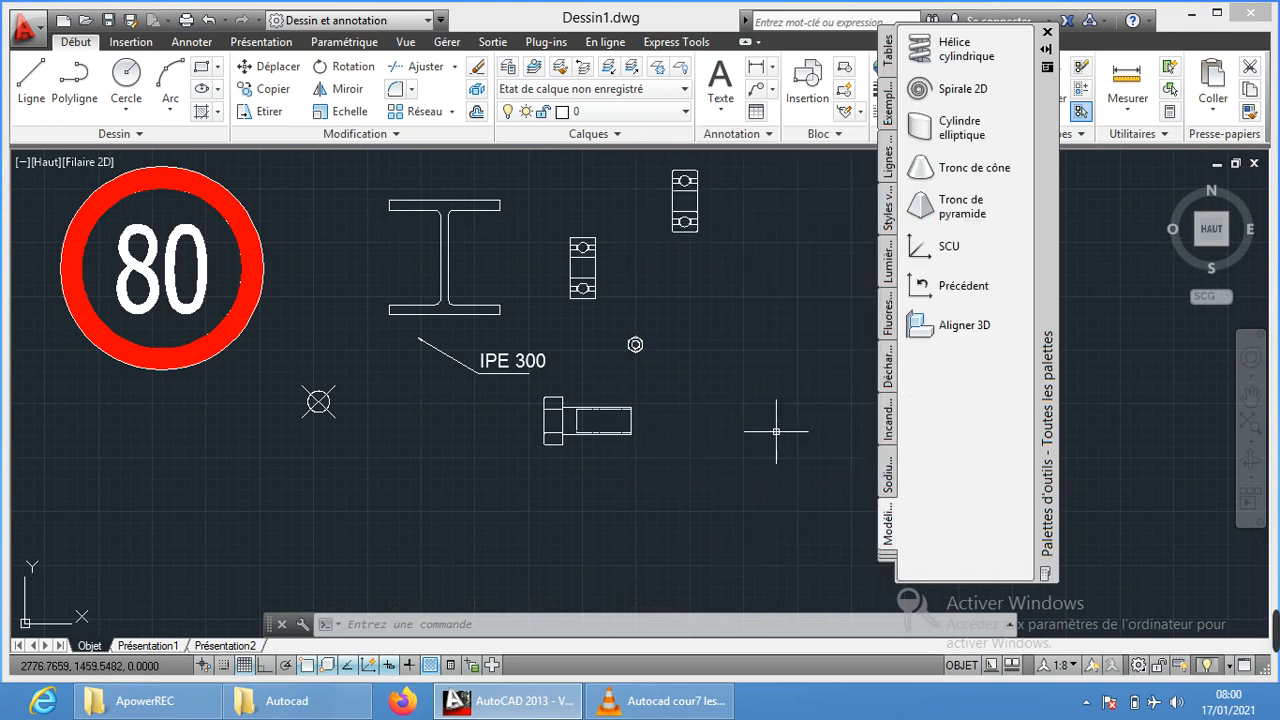
scroll(656, 434, "down", 2)
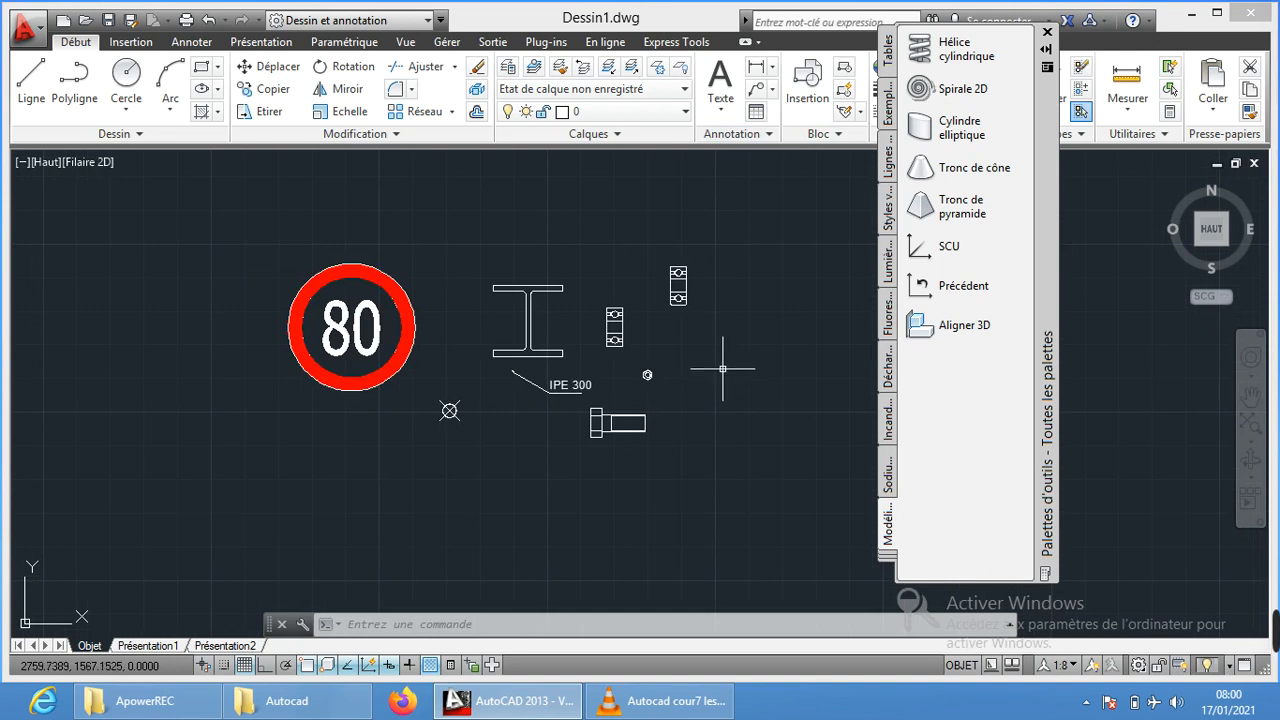
left_click(1047, 35)
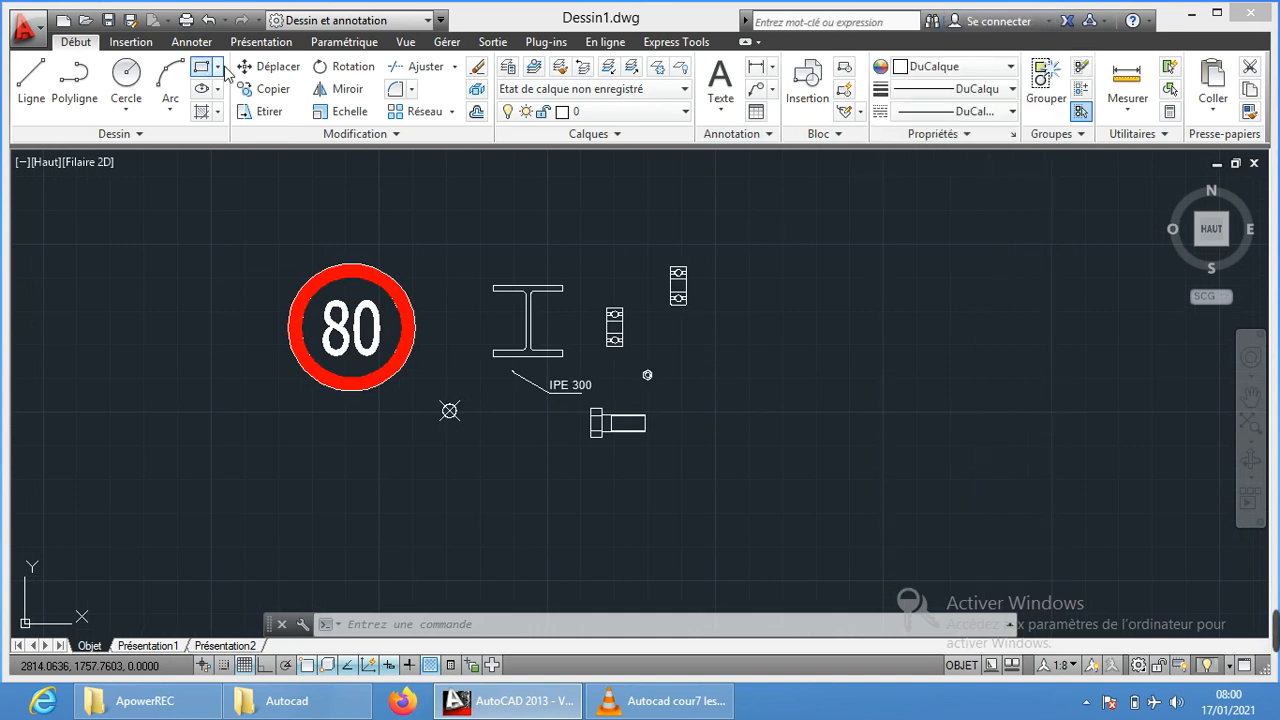
Insert block _p200 of Mechanical - Data Links.dwg from DesignCenter left of the 80 sign, specifying scale on screen and accepting X factor 1 and matching Y
left_click(407, 45)
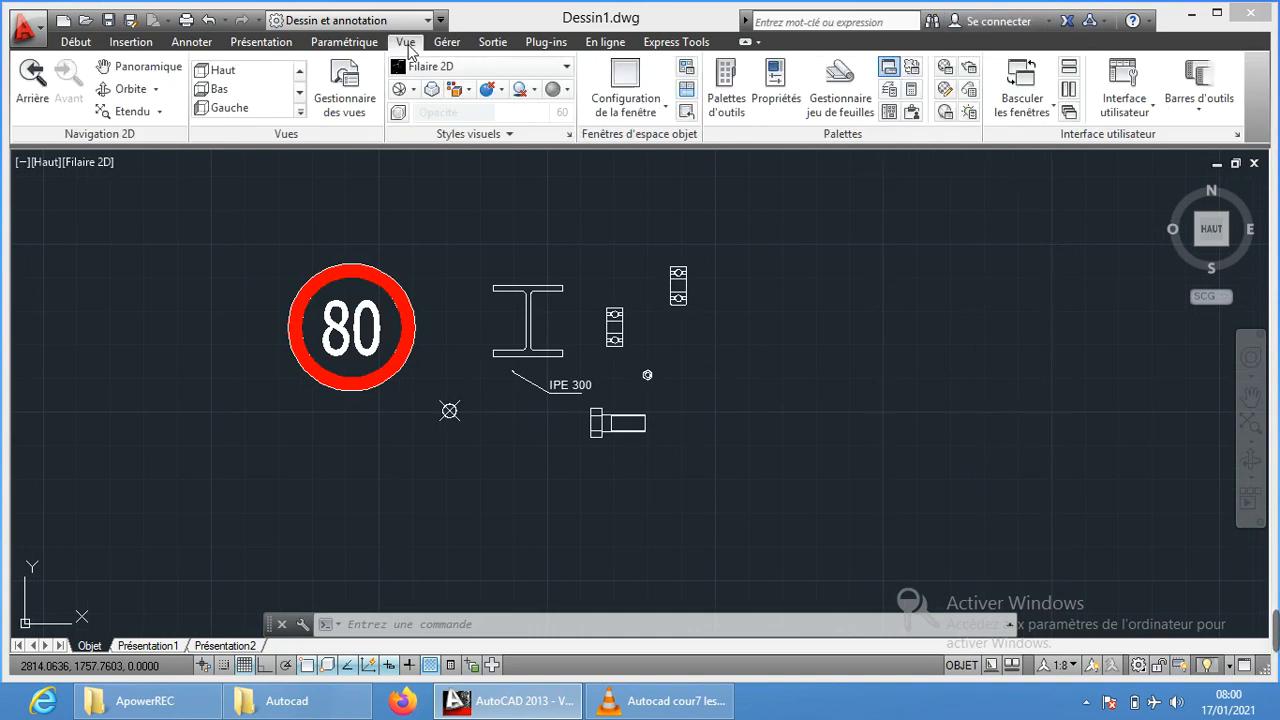
key("ctrl+2")
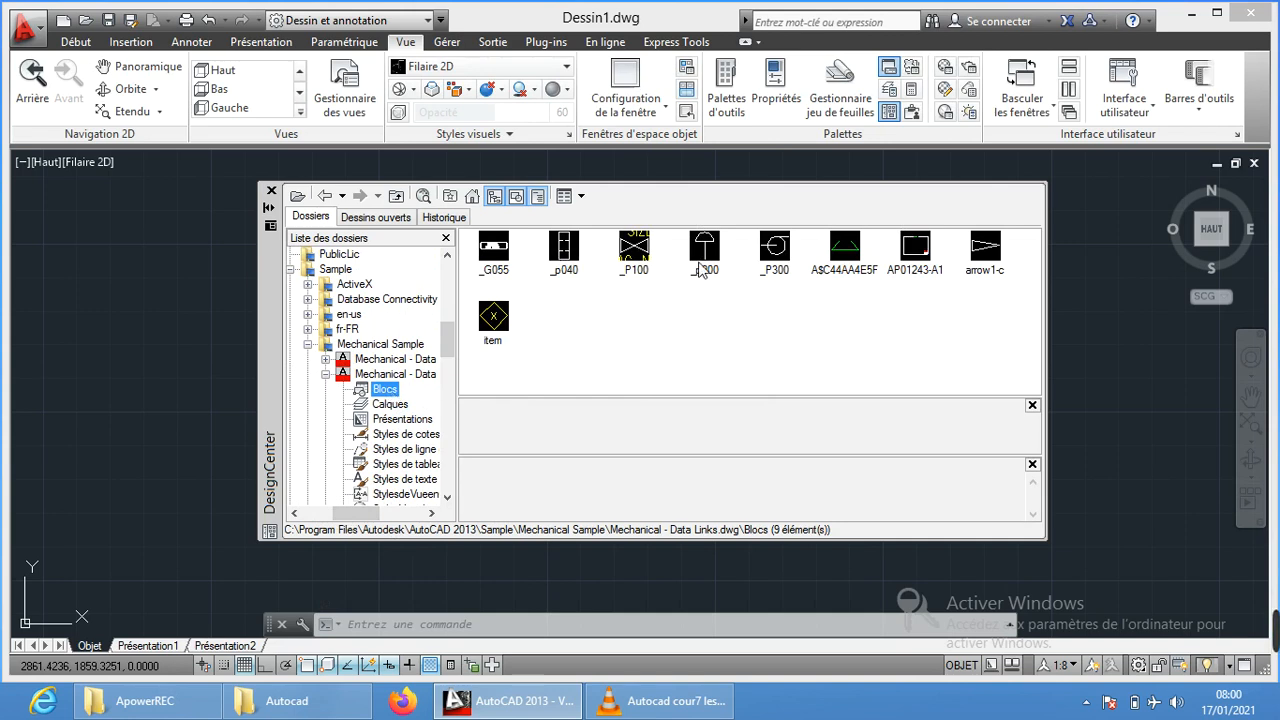
double_click(705, 250)
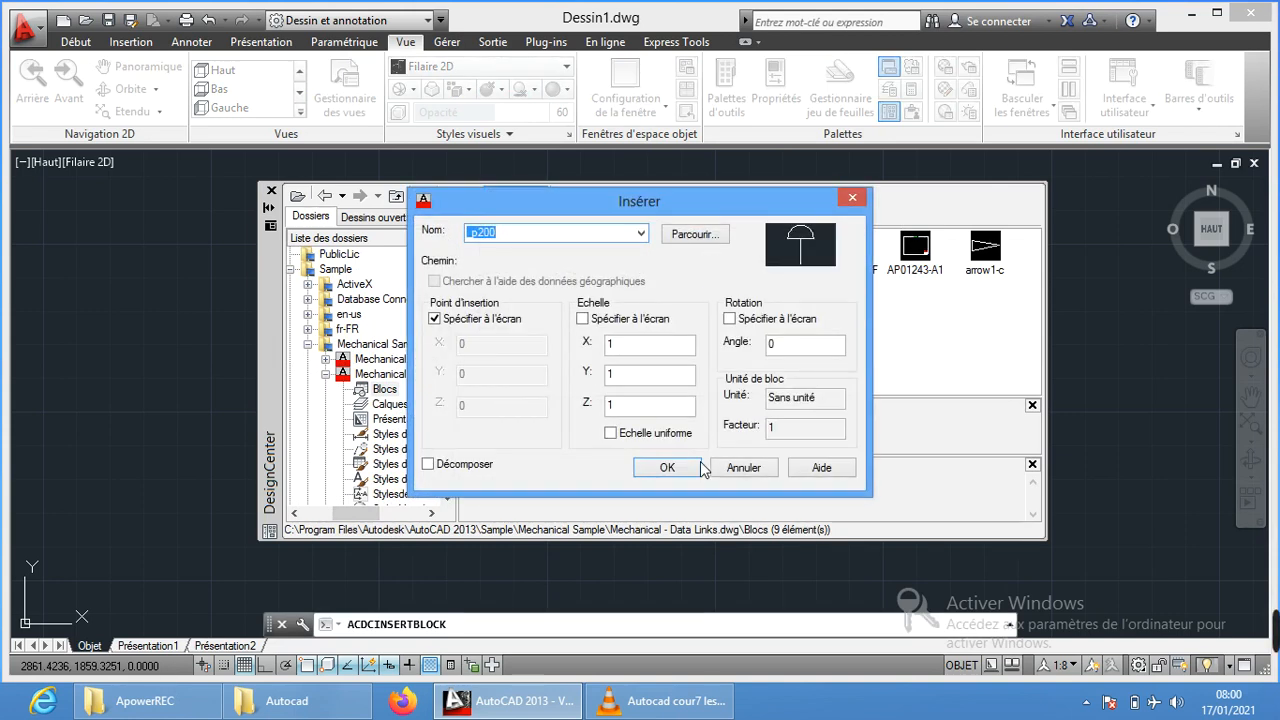
left_click(583, 319)
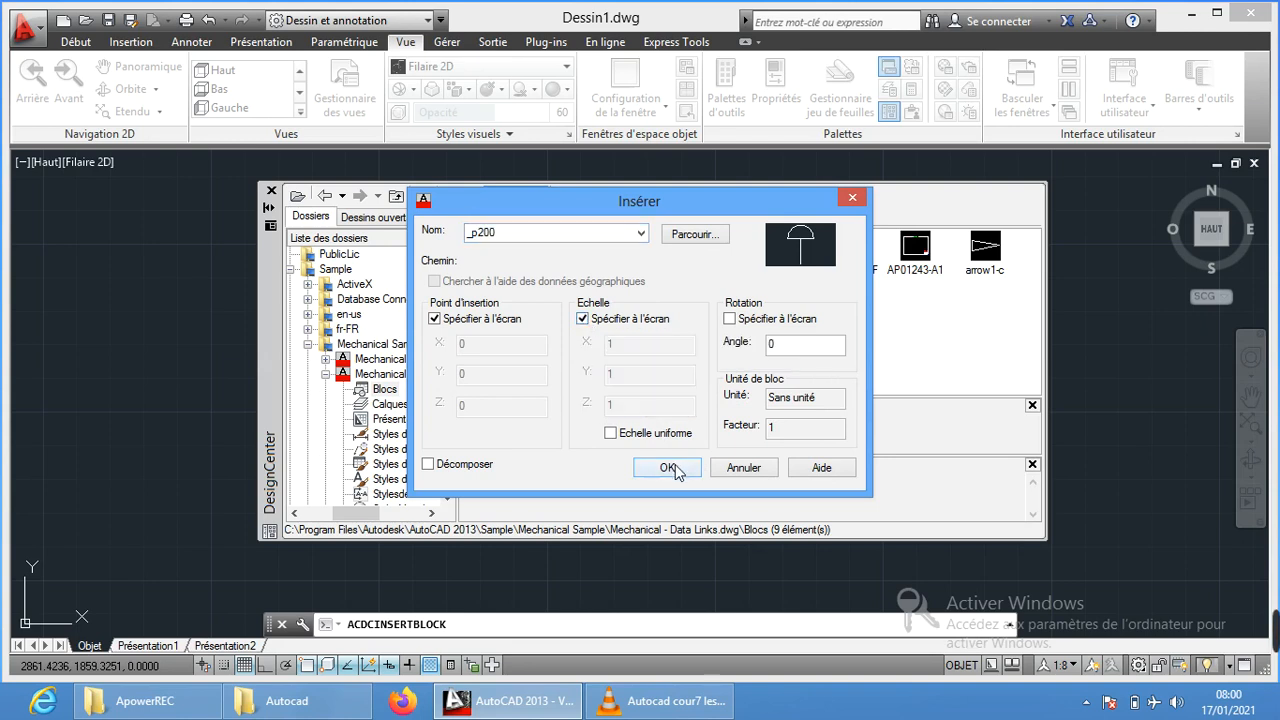
left_click(667, 467)
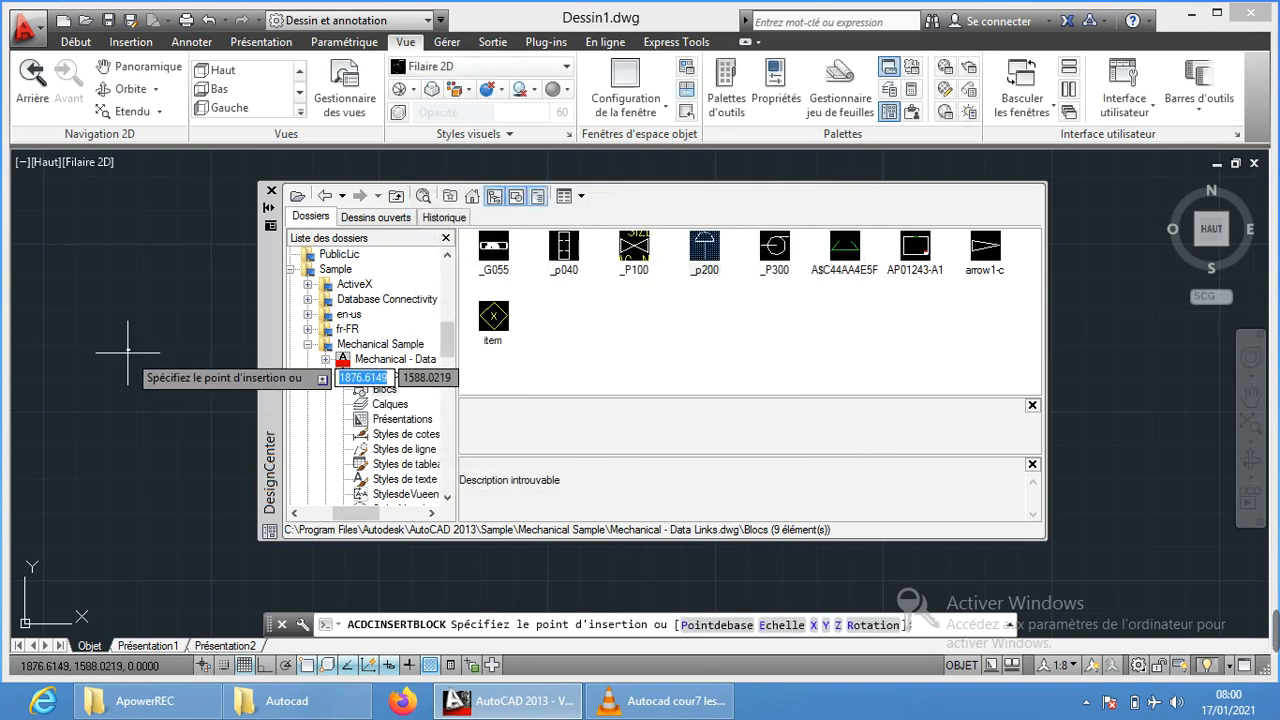
left_click(130, 360)
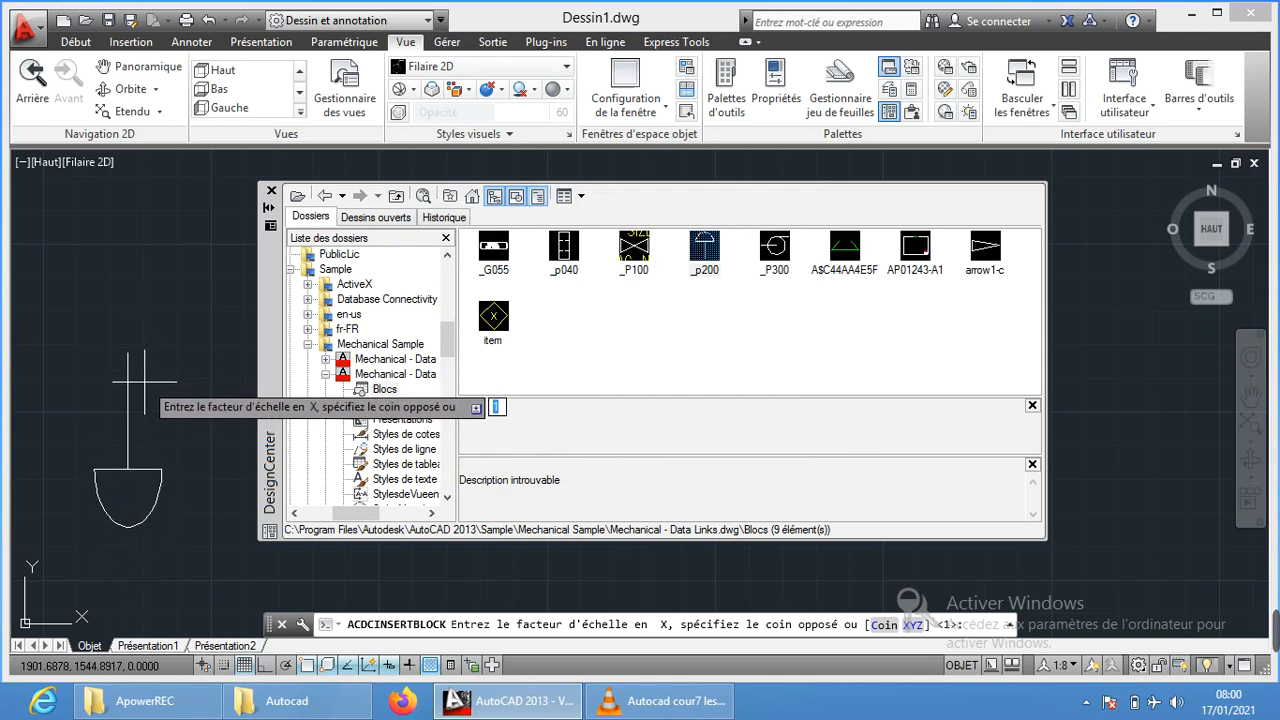
key("Return")
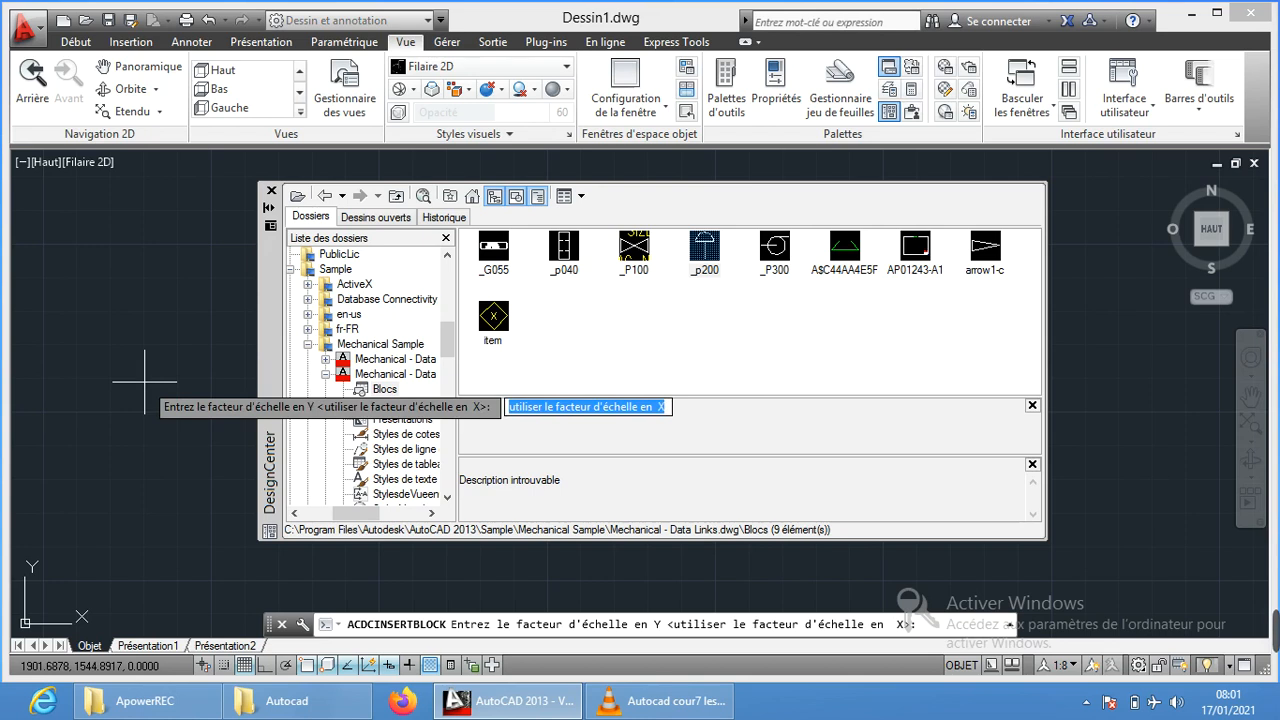
key("Return")
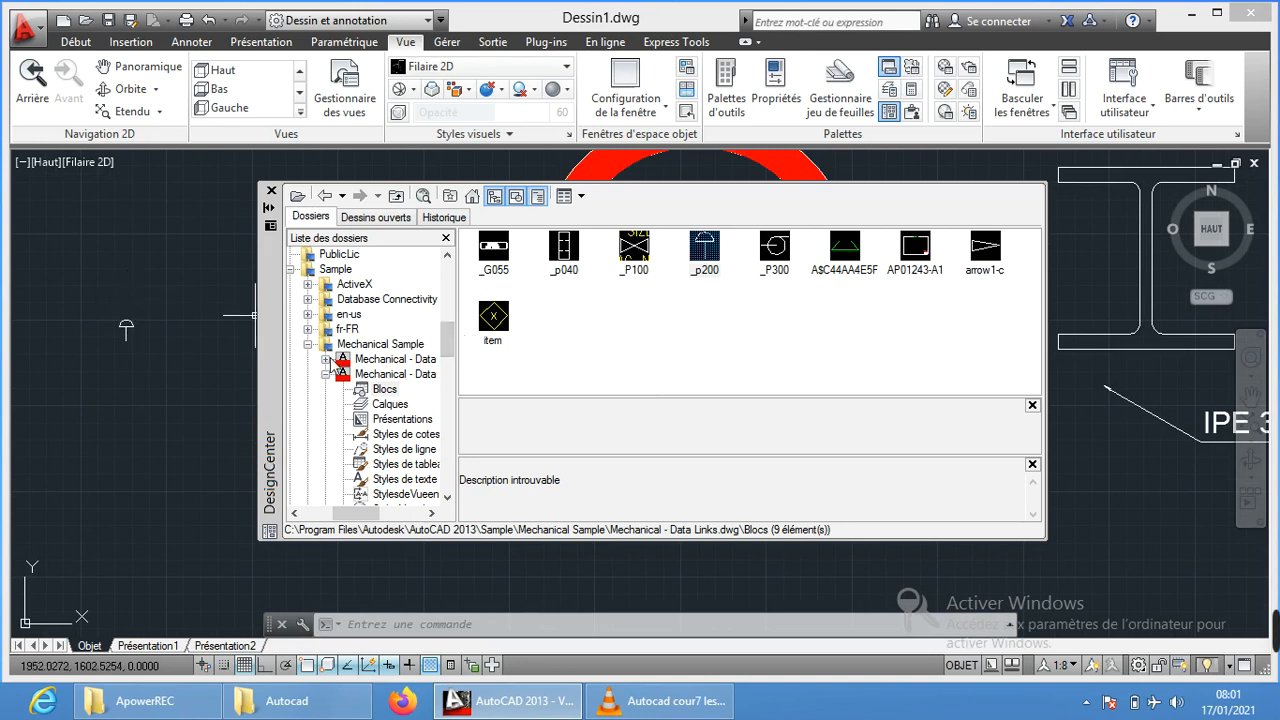
Examine the blocks of A-01.dwg and A-05.dwg in the Sheet Sets Architectural samples of DesignCenter, and close DesignCenter
left_click(307, 344)
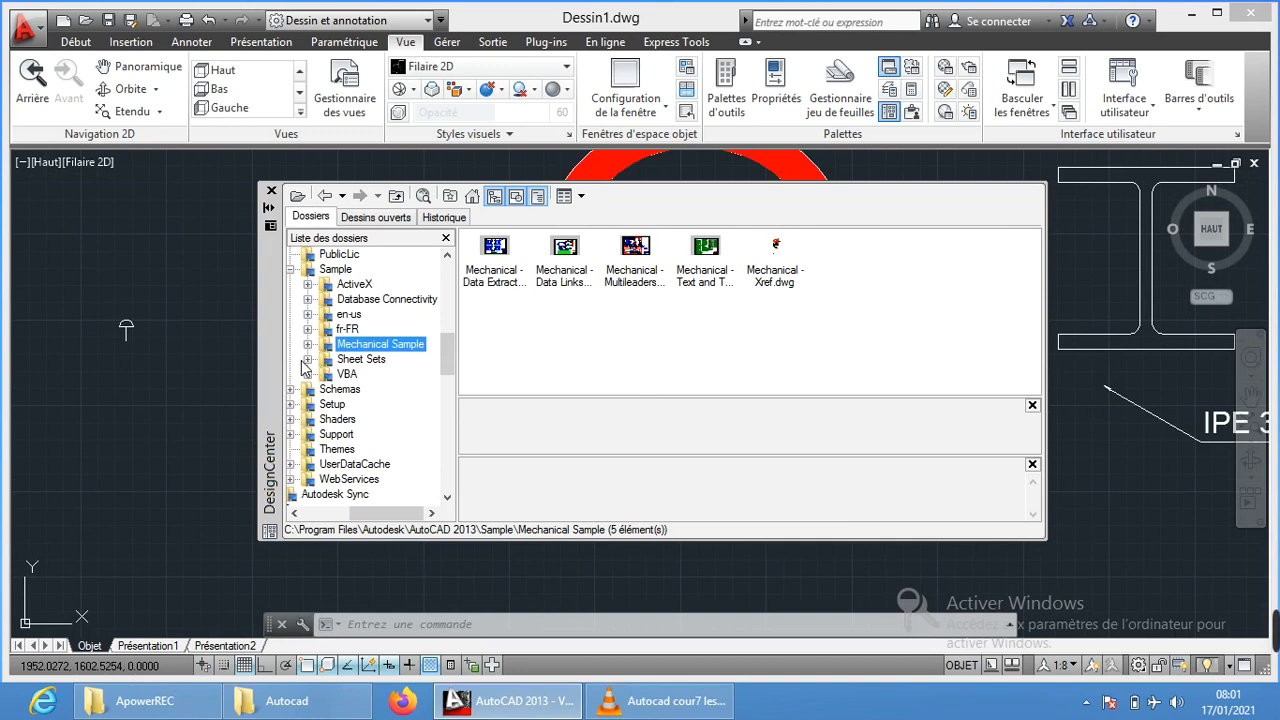
left_click(308, 360)
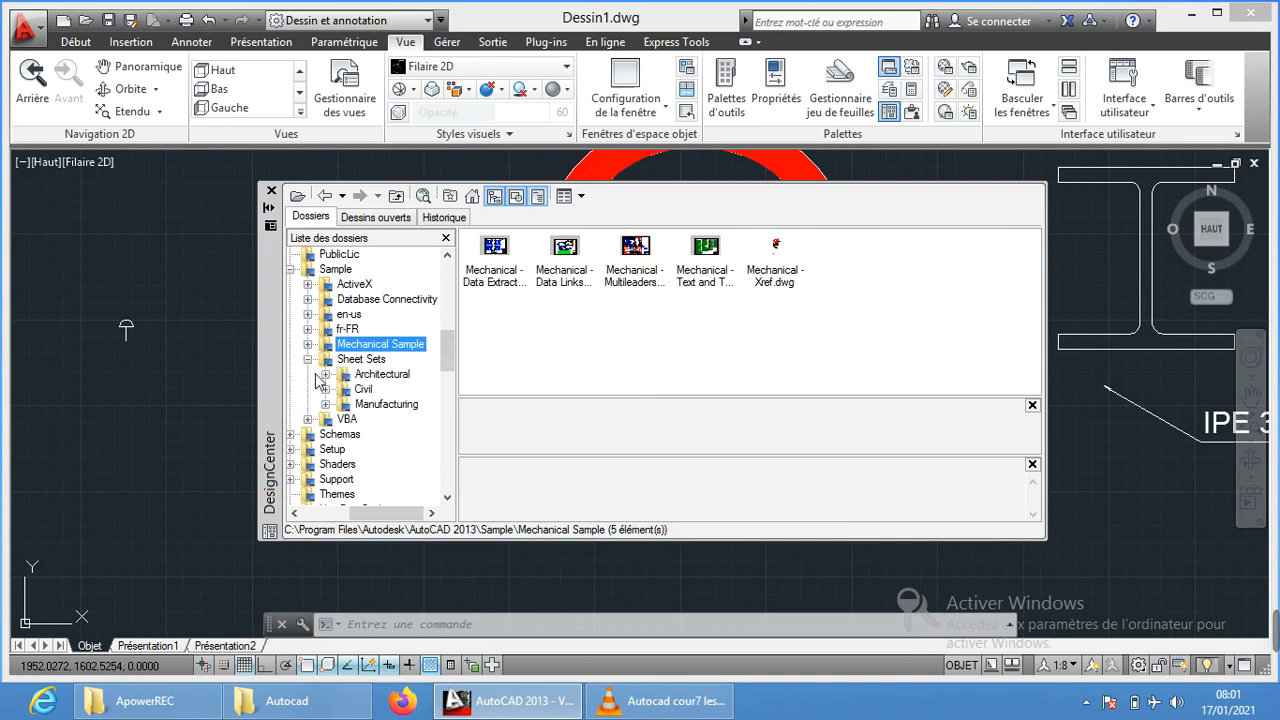
left_click(325, 374)
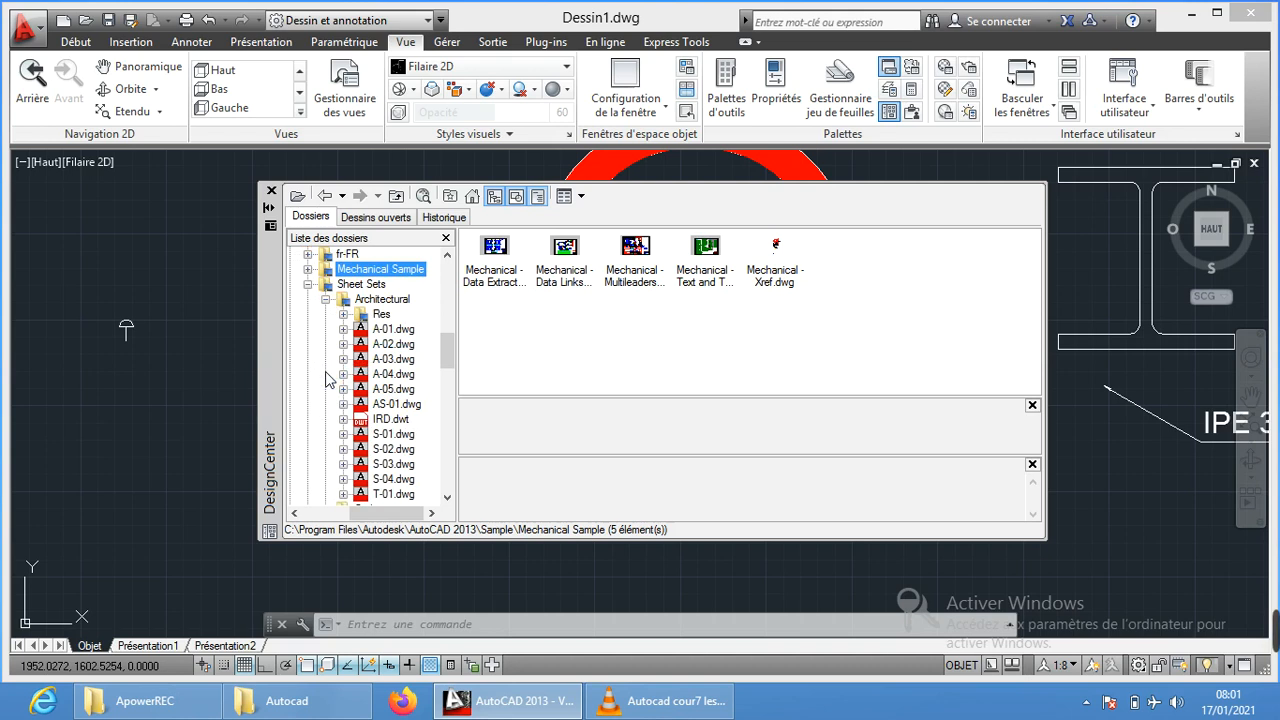
double_click(394, 331)
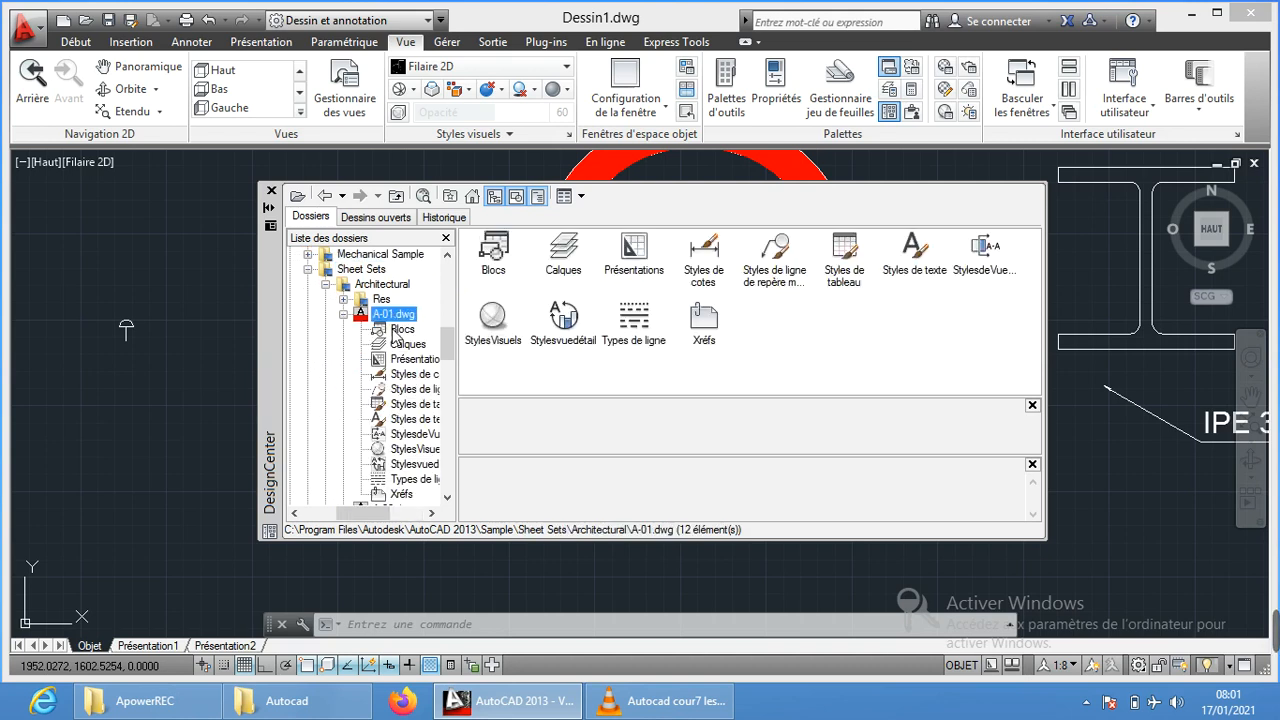
left_click(400, 331)
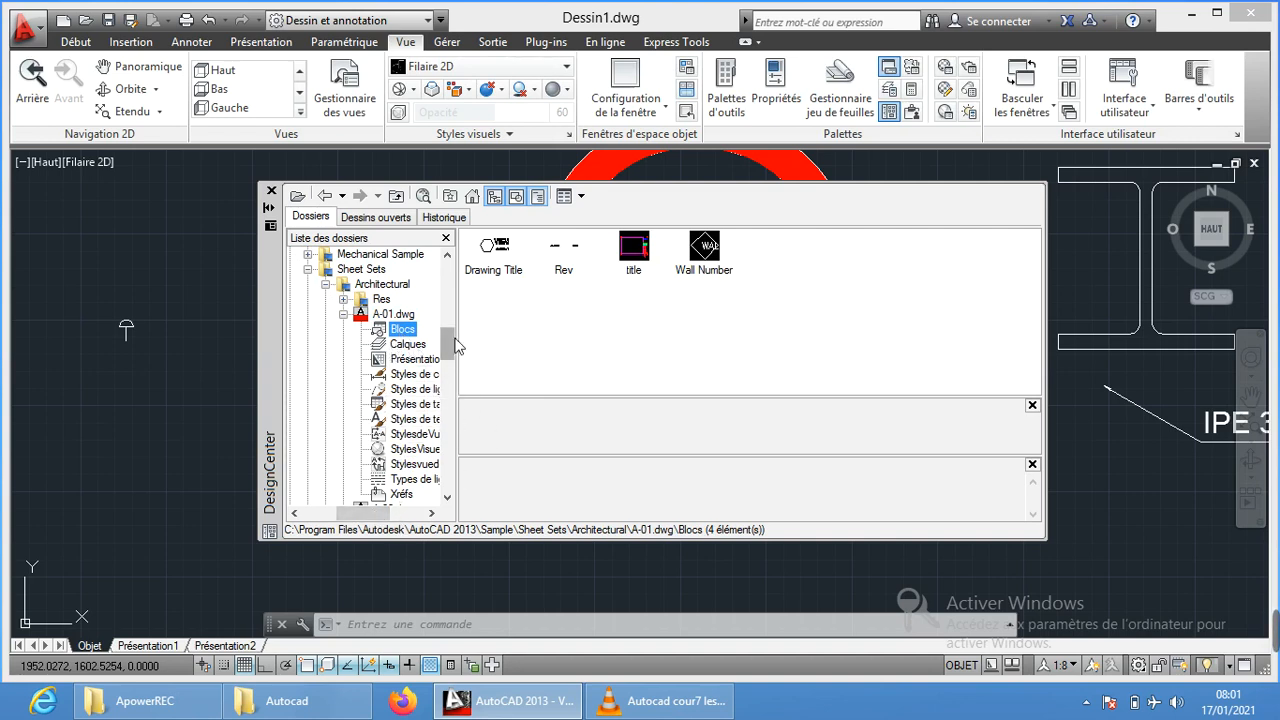
left_click_drag(451, 344, 460, 372)
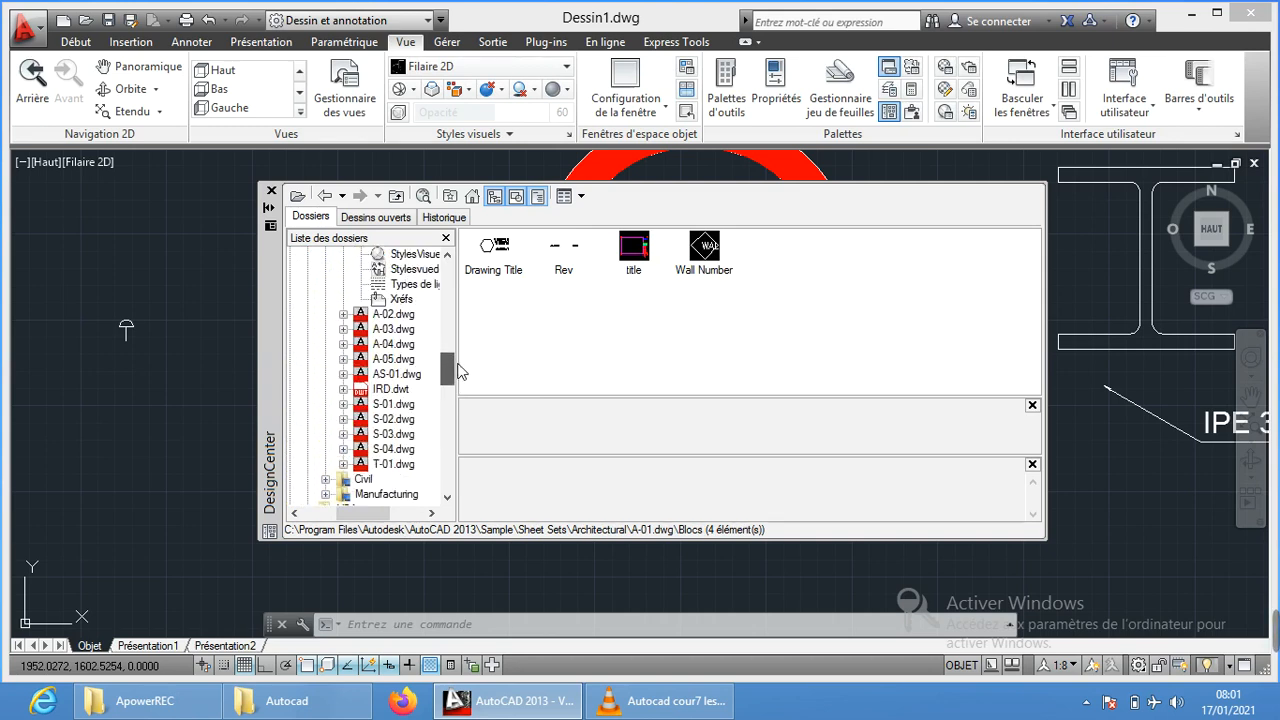
left_click(393, 359)
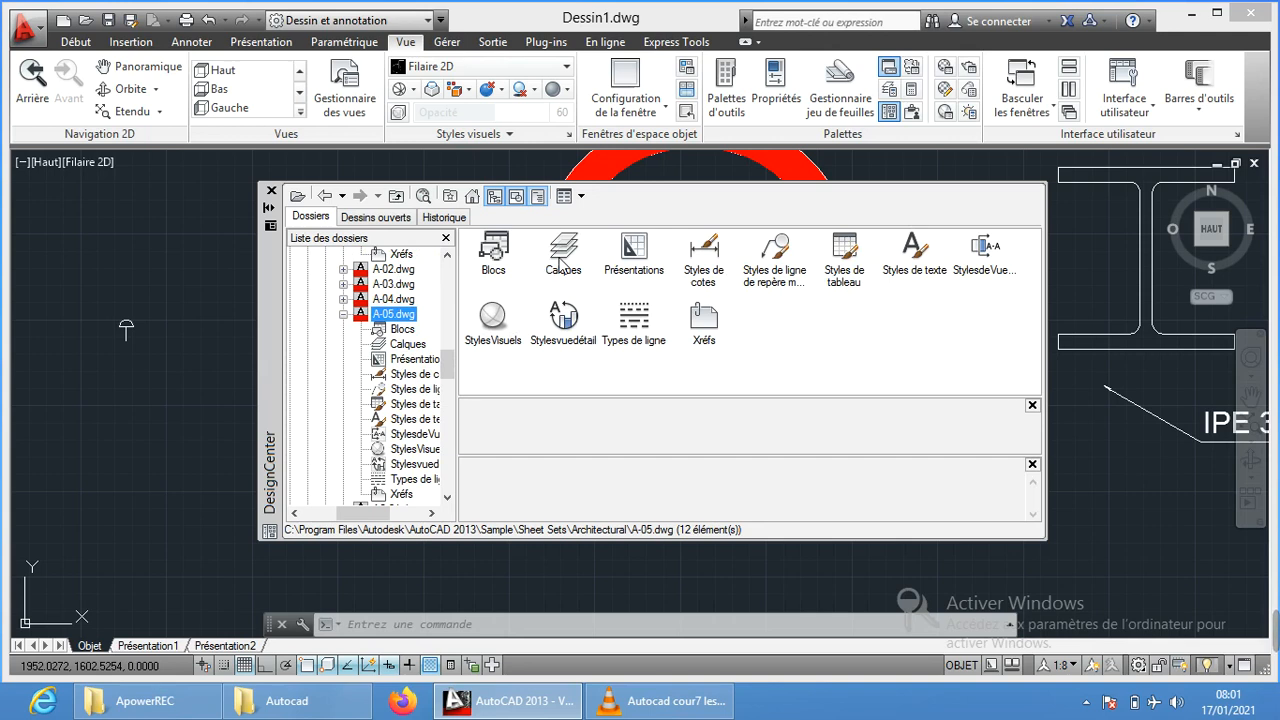
double_click(517, 261)
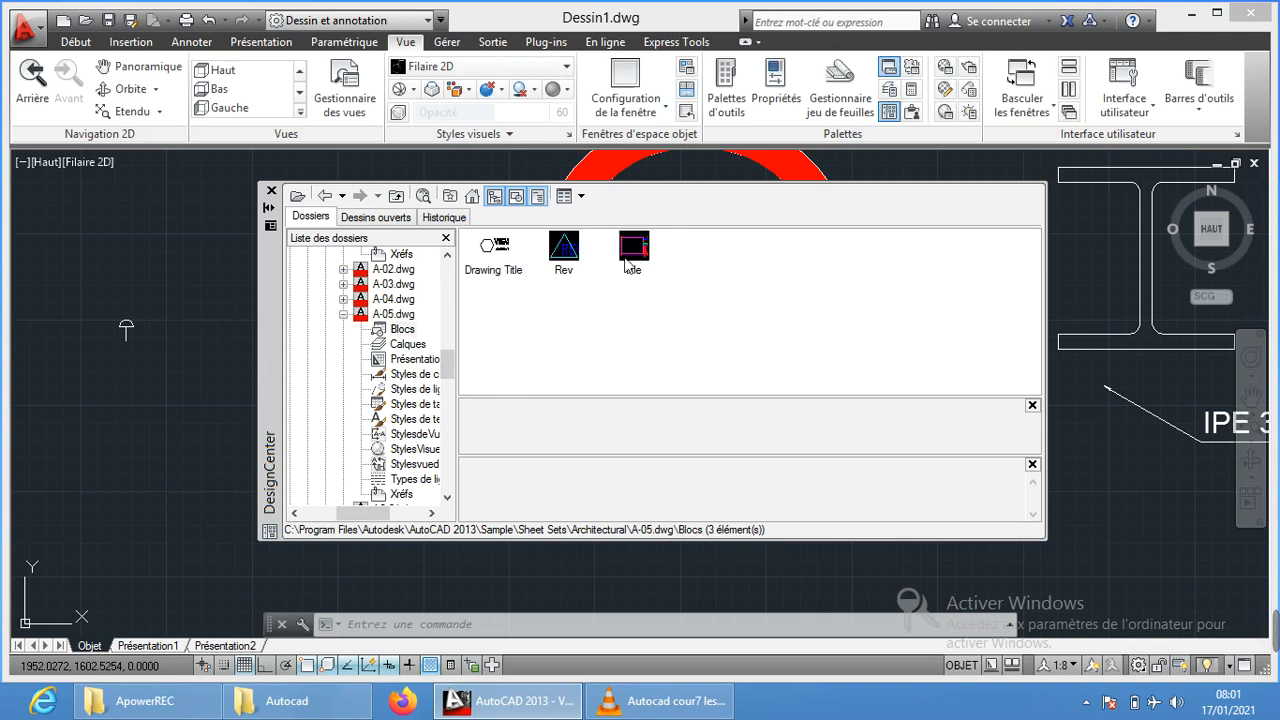
left_click(271, 191)
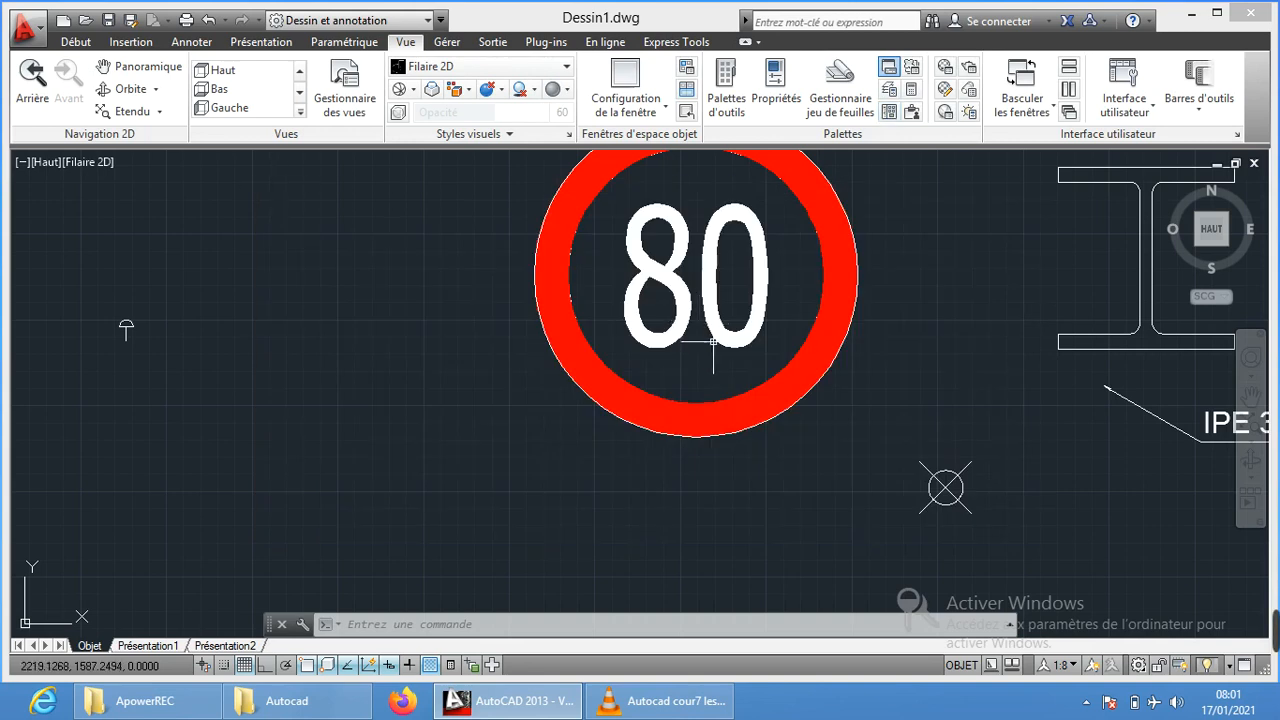
Erase all the inserted symbols, beam, mechanical parts and blocks from the drawing
scroll(760, 335, "down", 3)
middle_click_drag(1058, 425, 797, 411)
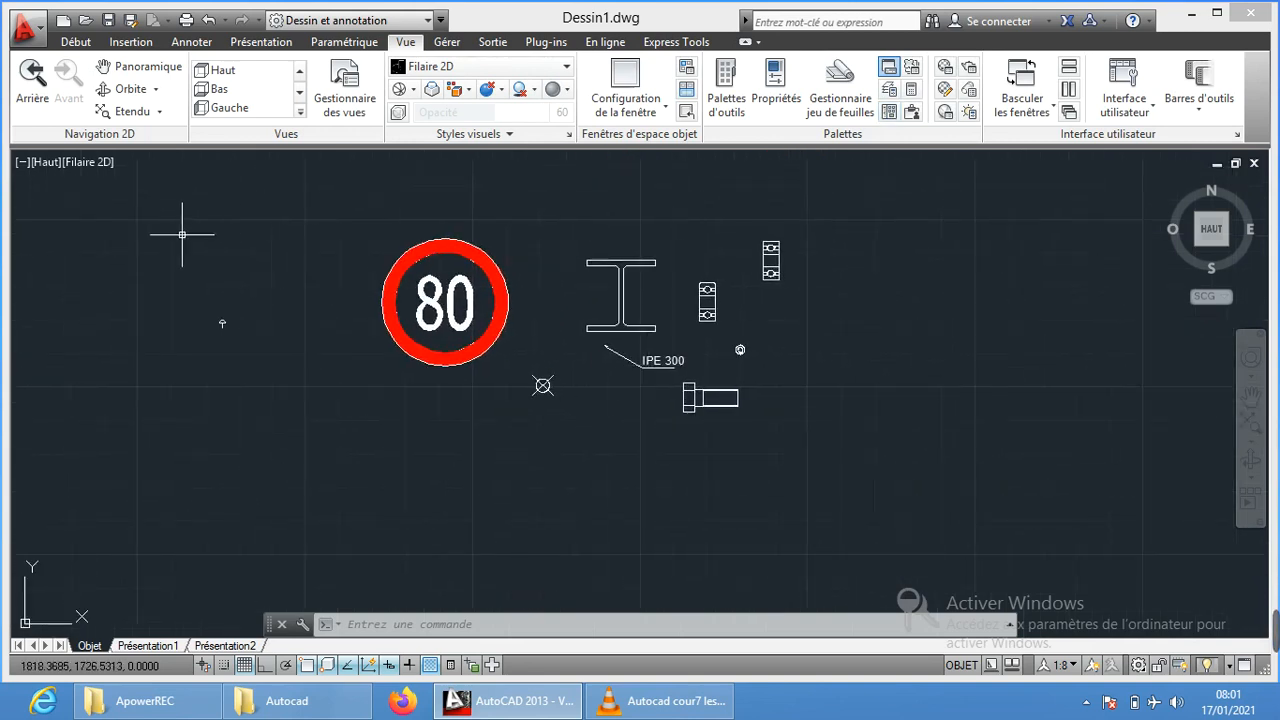
left_click(149, 179)
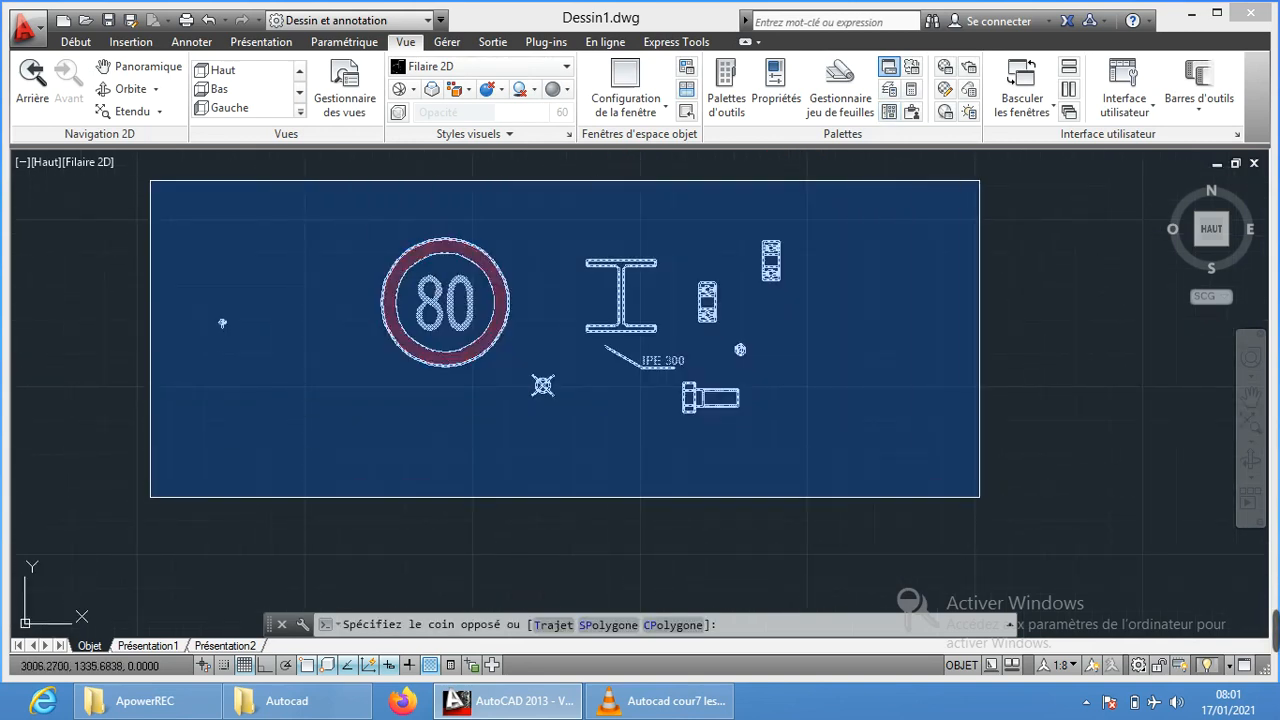
left_click(979, 497)
key("Delete")
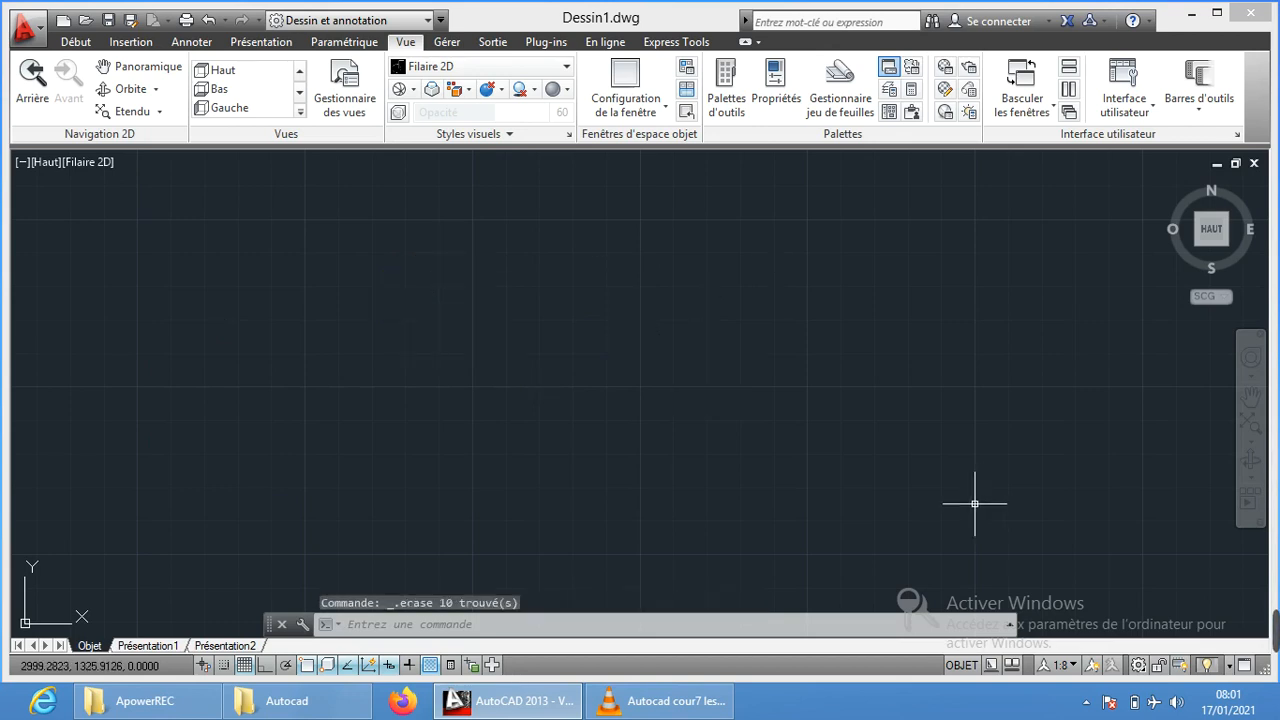
scroll(507, 361, "down", 2)
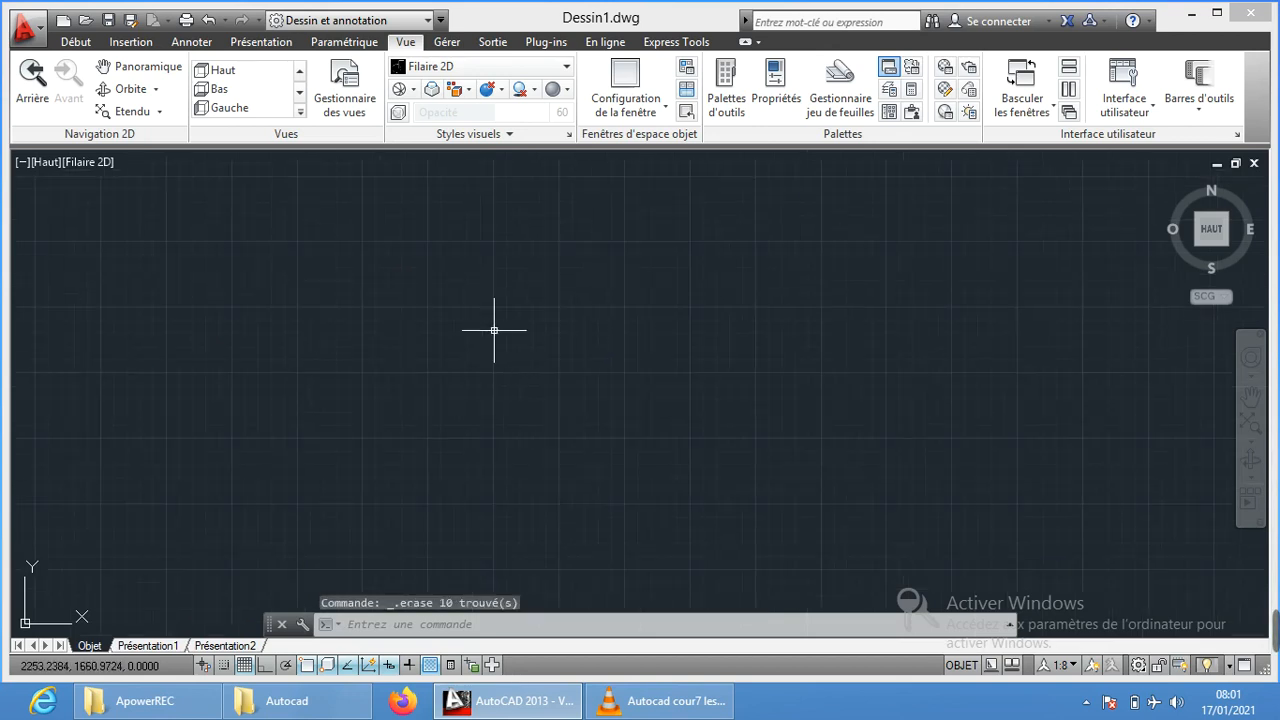
Open the desktop image Sans titre to view the dimensioned bolt assembly, and switch back to AutoCAD
left_click(283, 710)
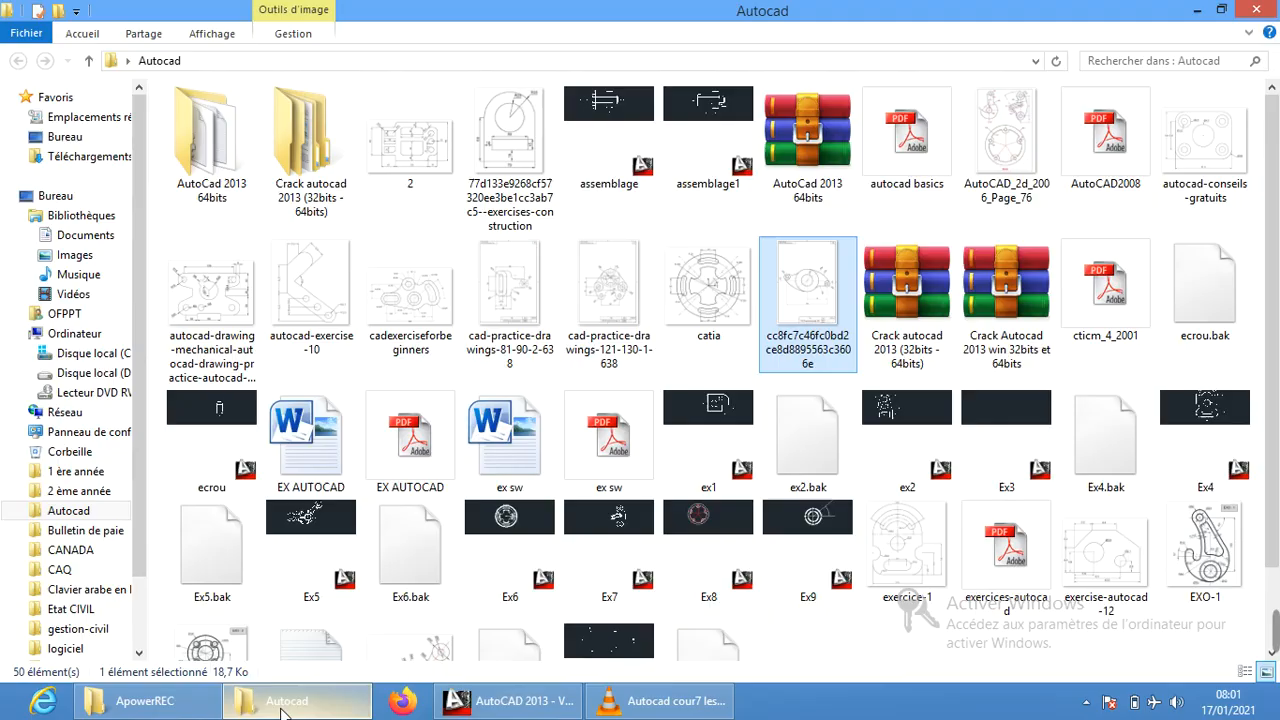
left_click(284, 713)
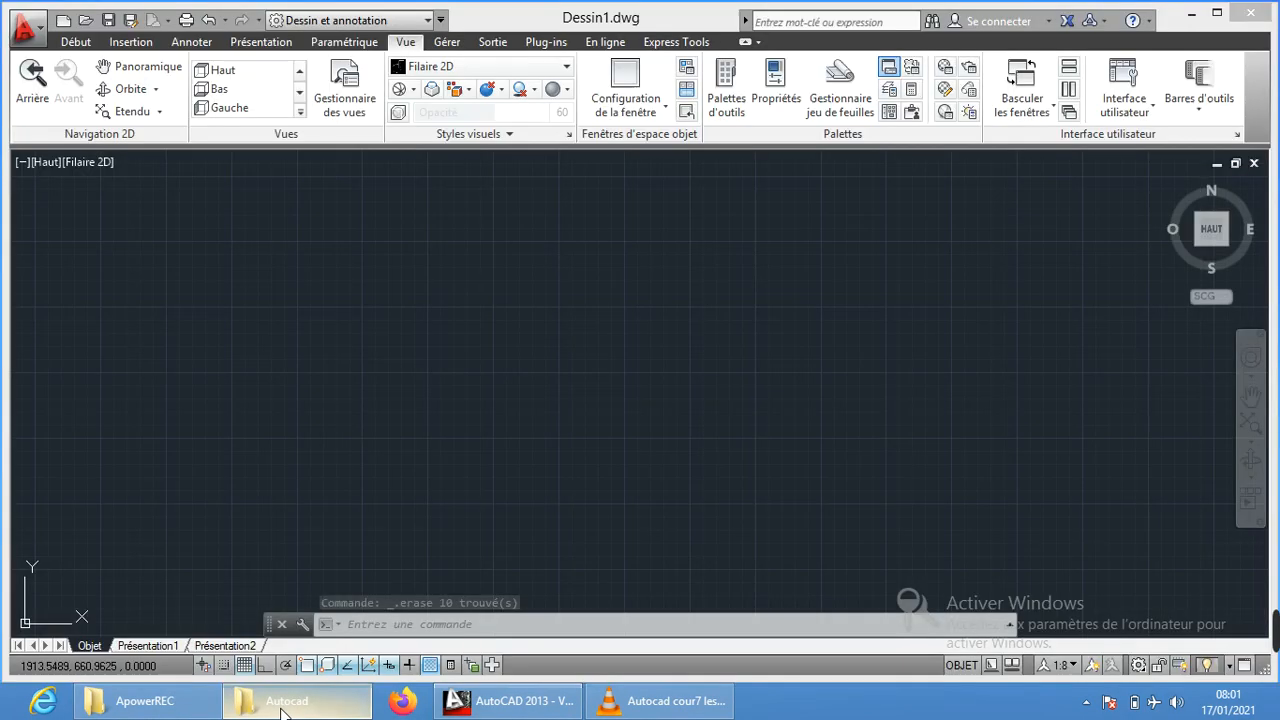
key("super+d")
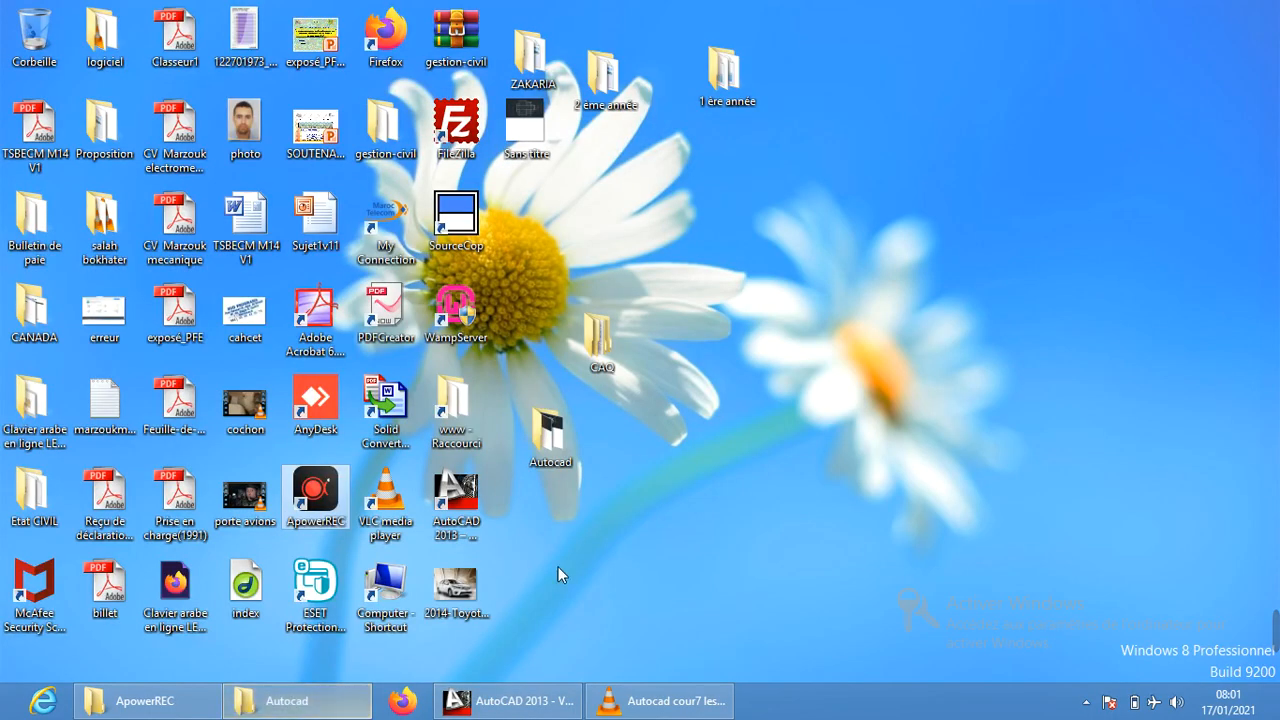
left_click(587, 532)
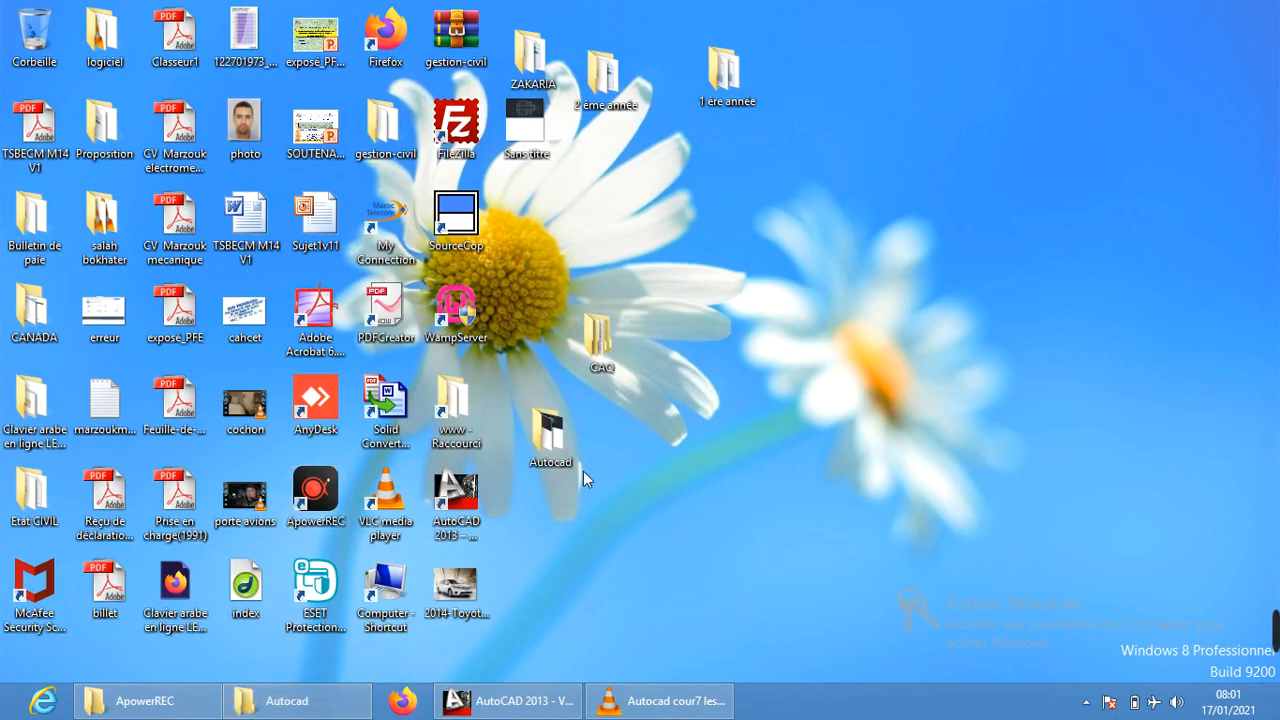
double_click(523, 126)
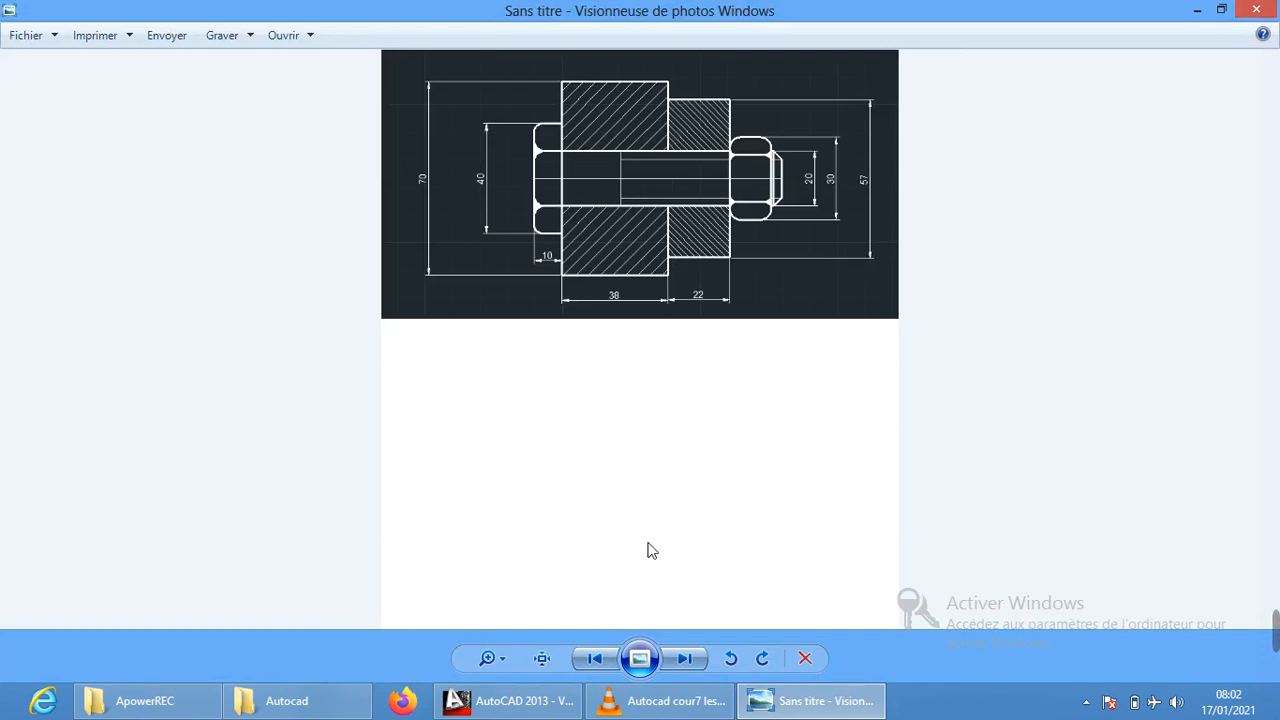
mouse_move(508, 712)
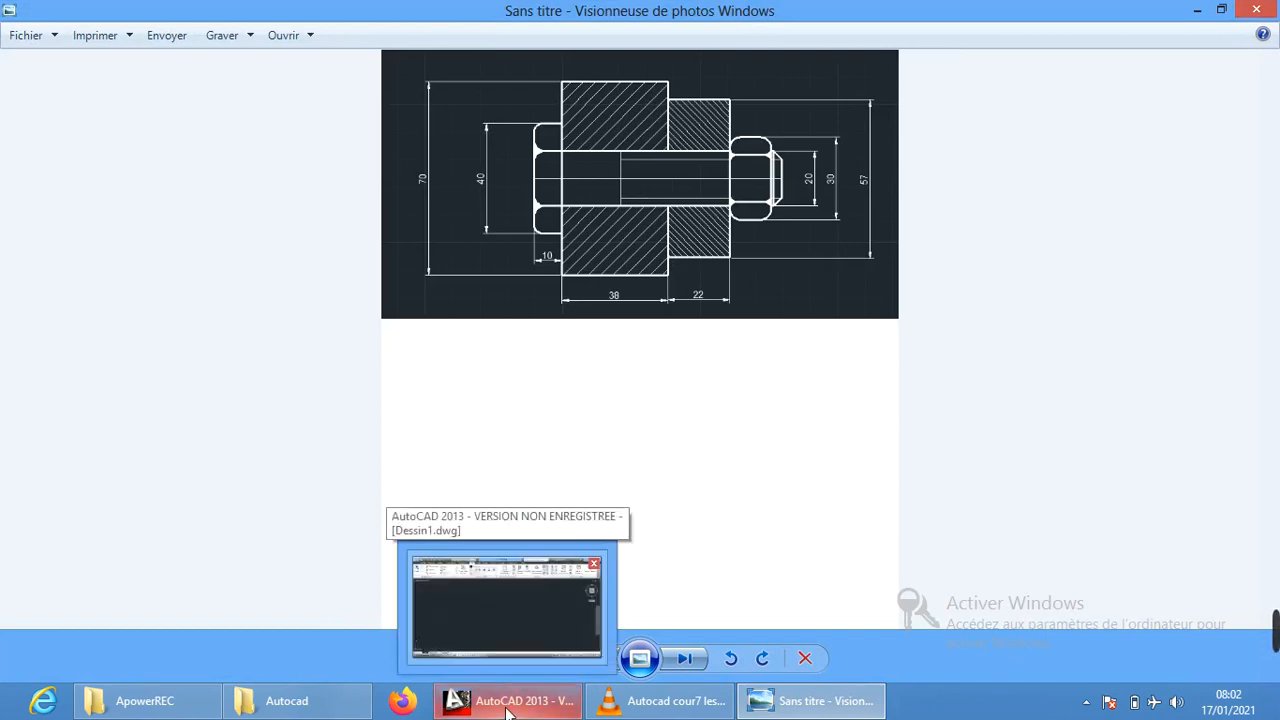
left_click(508, 705)
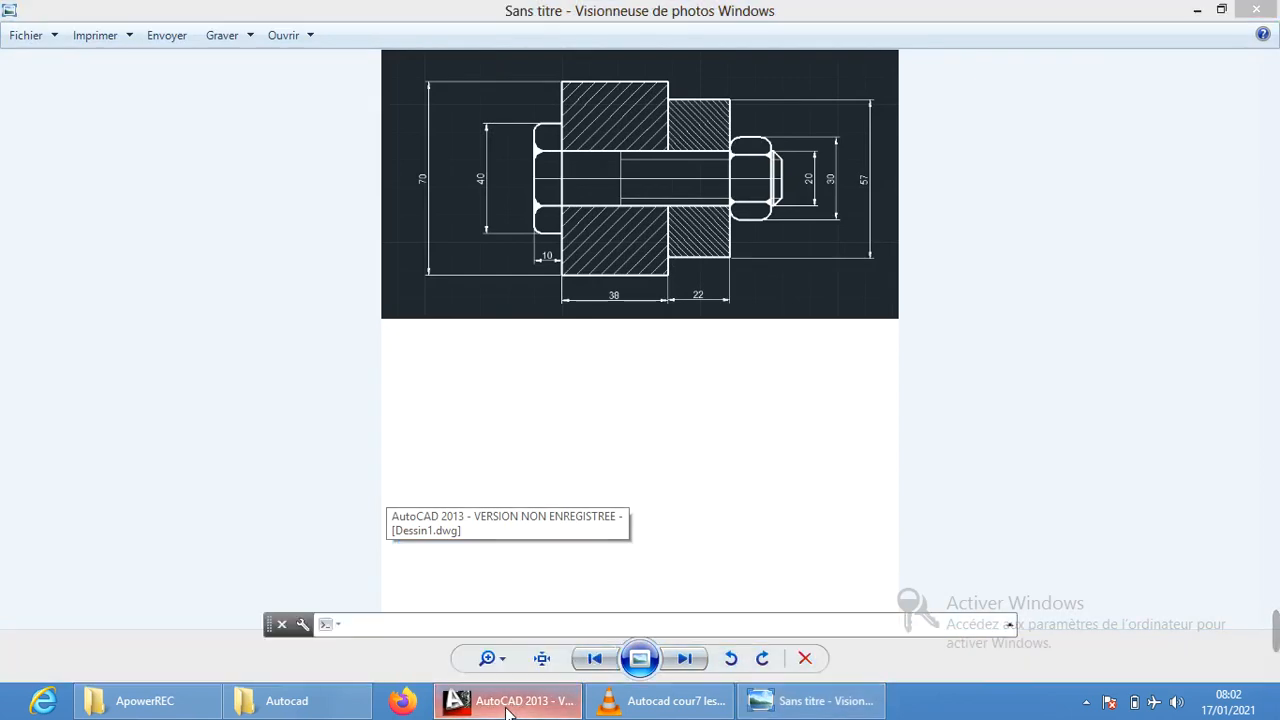